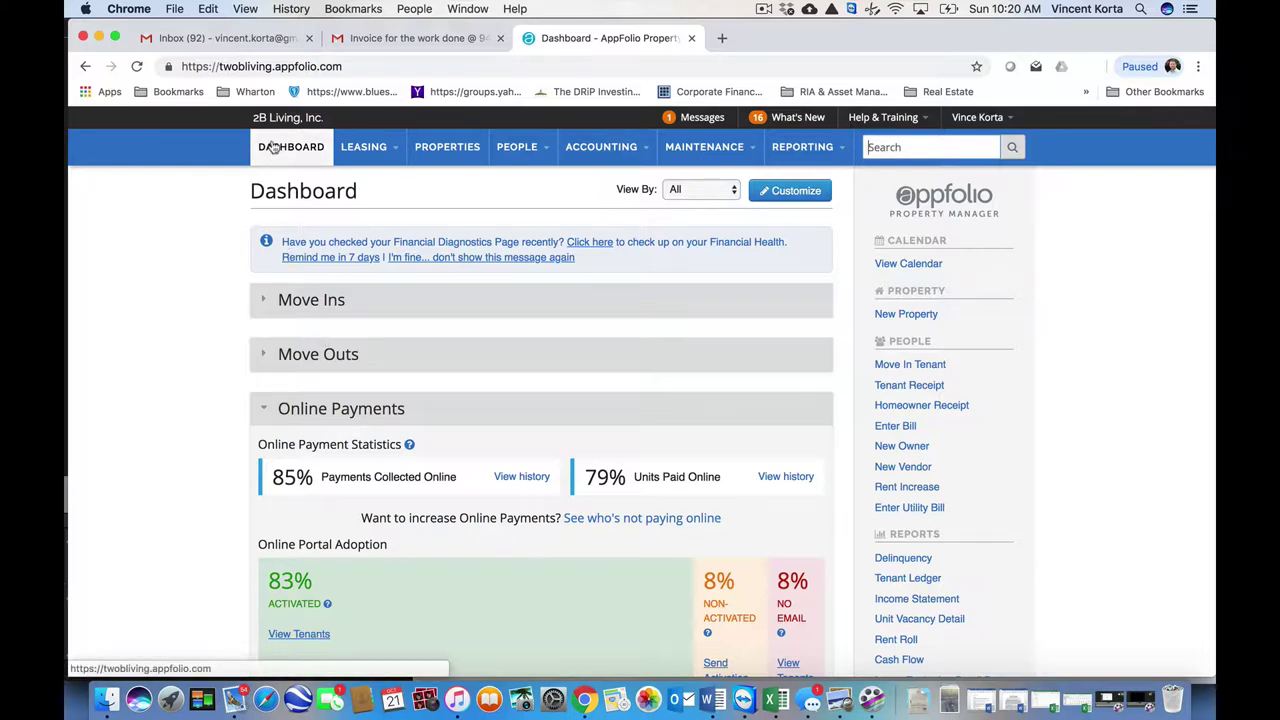
Step: Start a new service request from the maintenance work orders
mouse_move(666, 160)
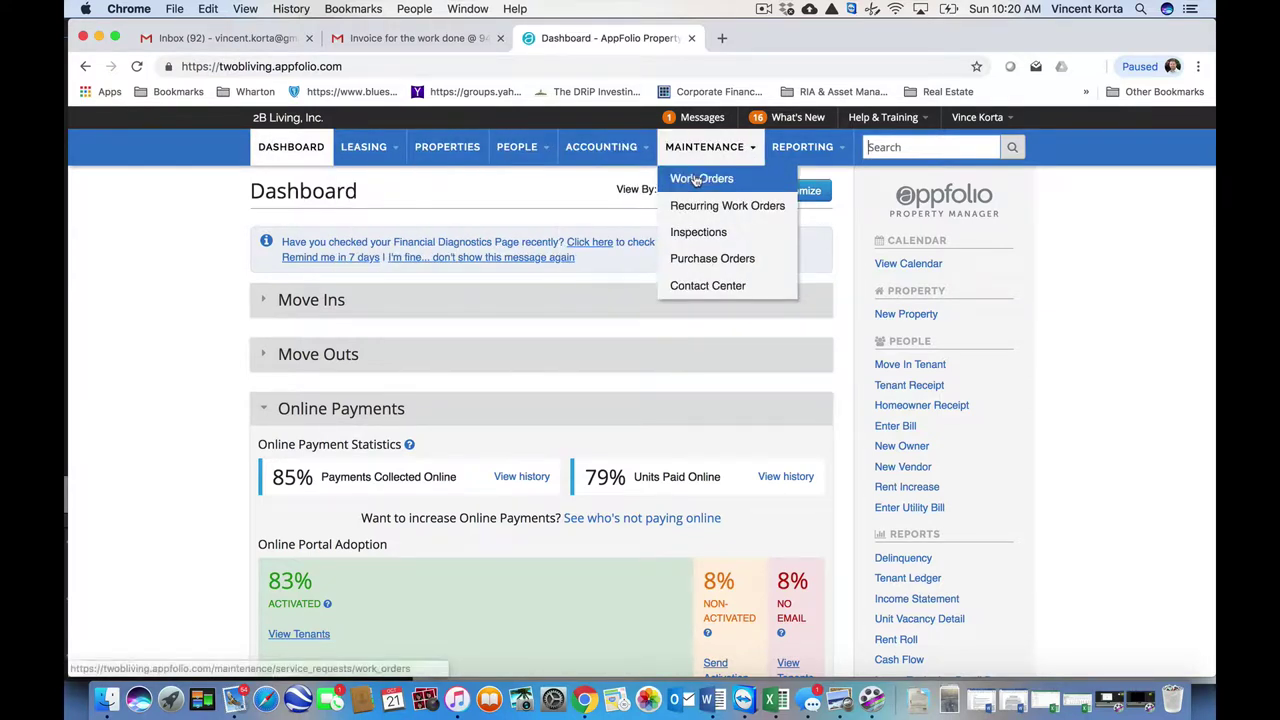
left_click(699, 179)
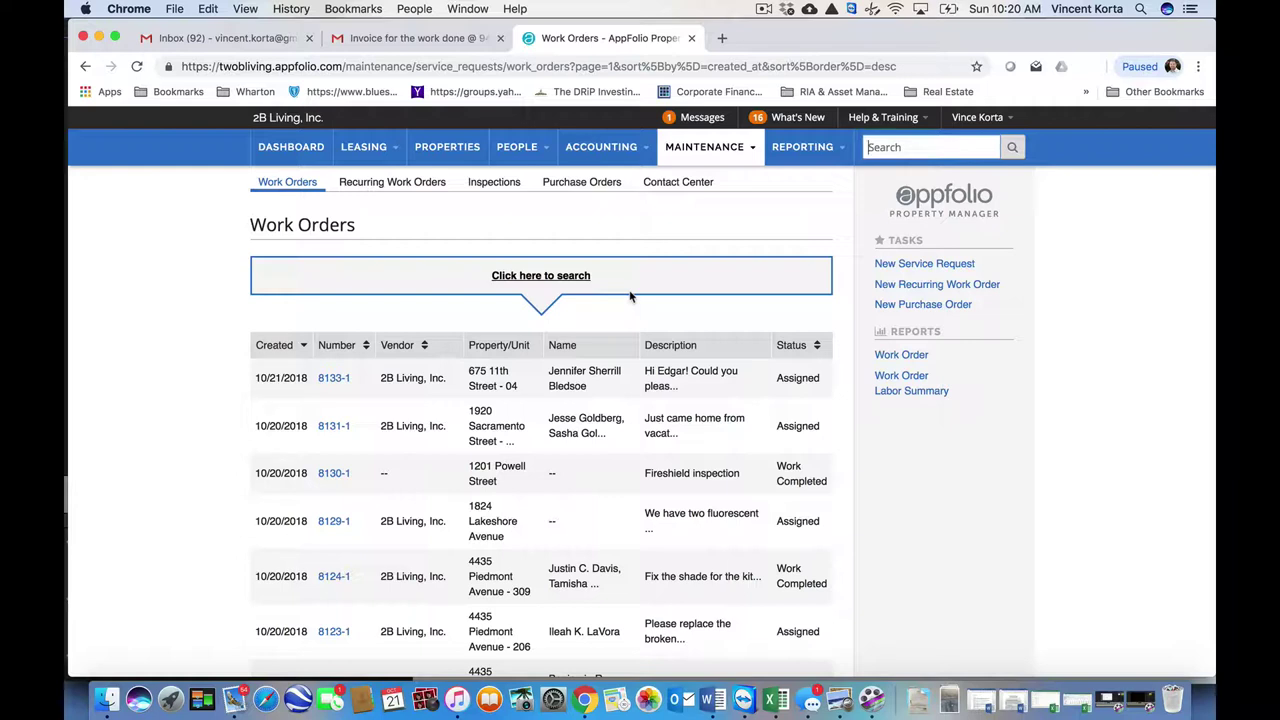
left_click(899, 266)
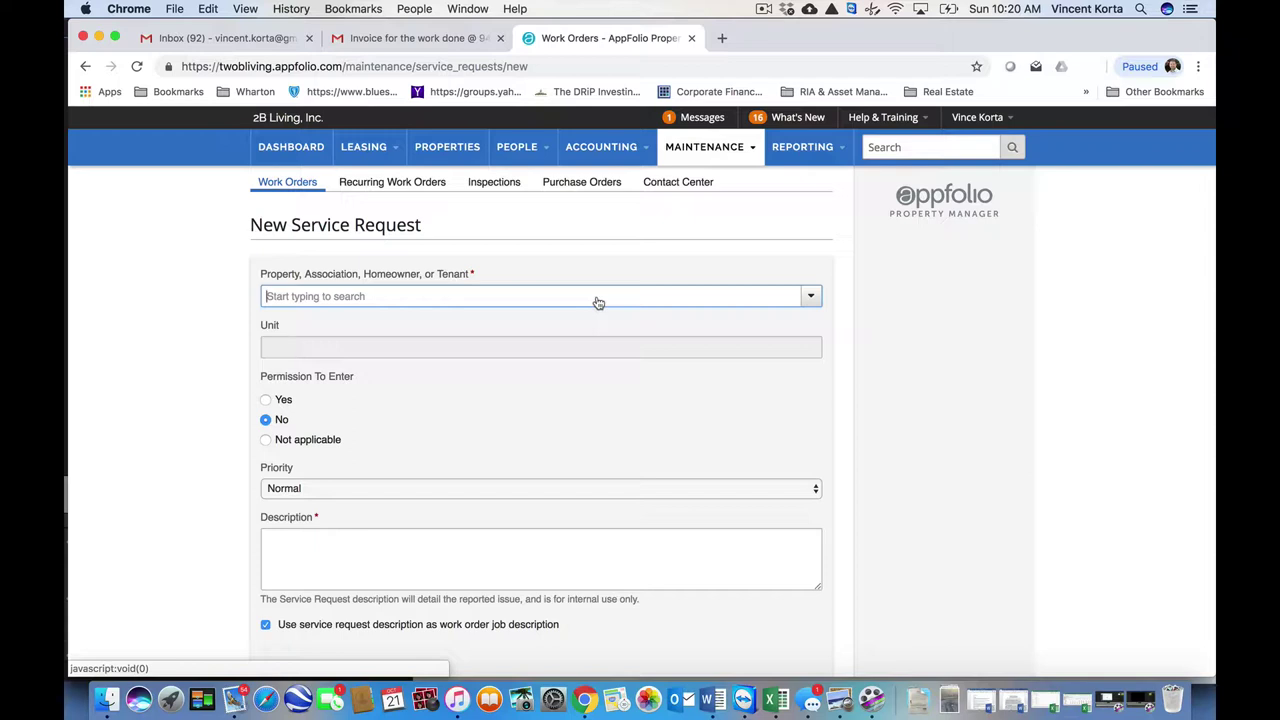
Step: Select the property found by searching 949 and set Permission To Enter to Yes
left_click(597, 302)
type("949")
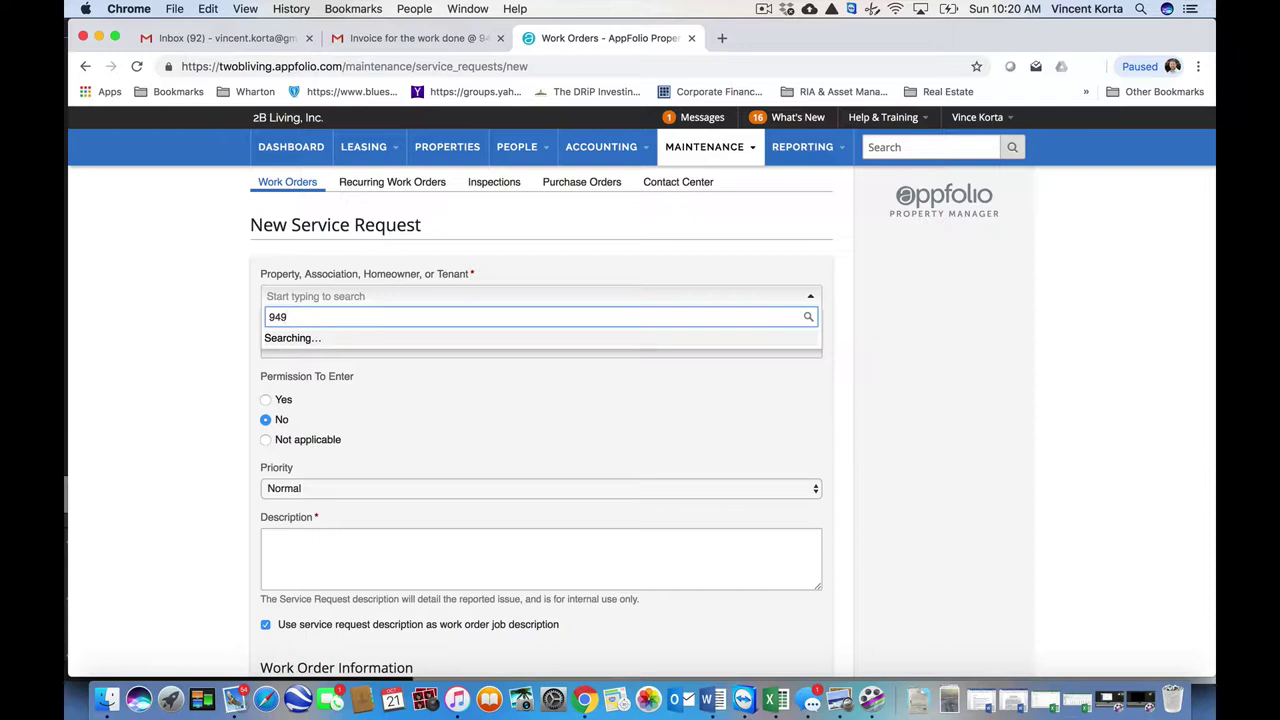
left_click(503, 344)
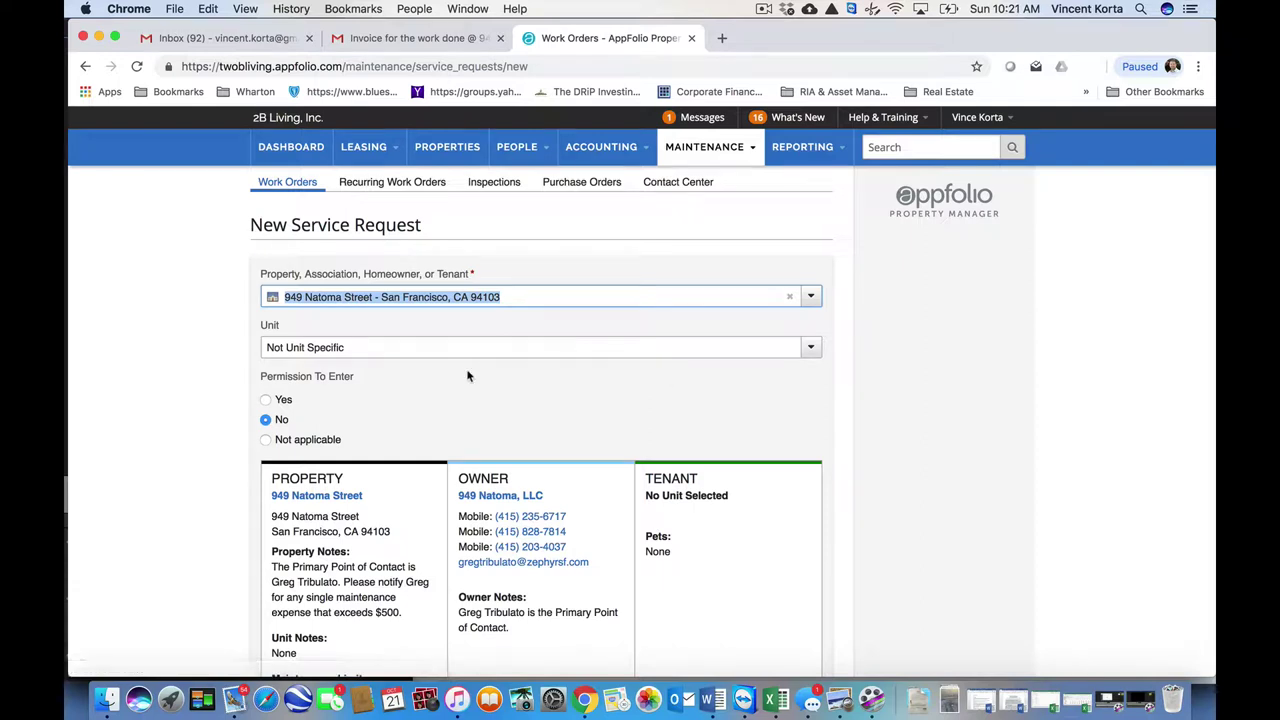
scroll(467, 376, "down", 2)
left_click(265, 344)
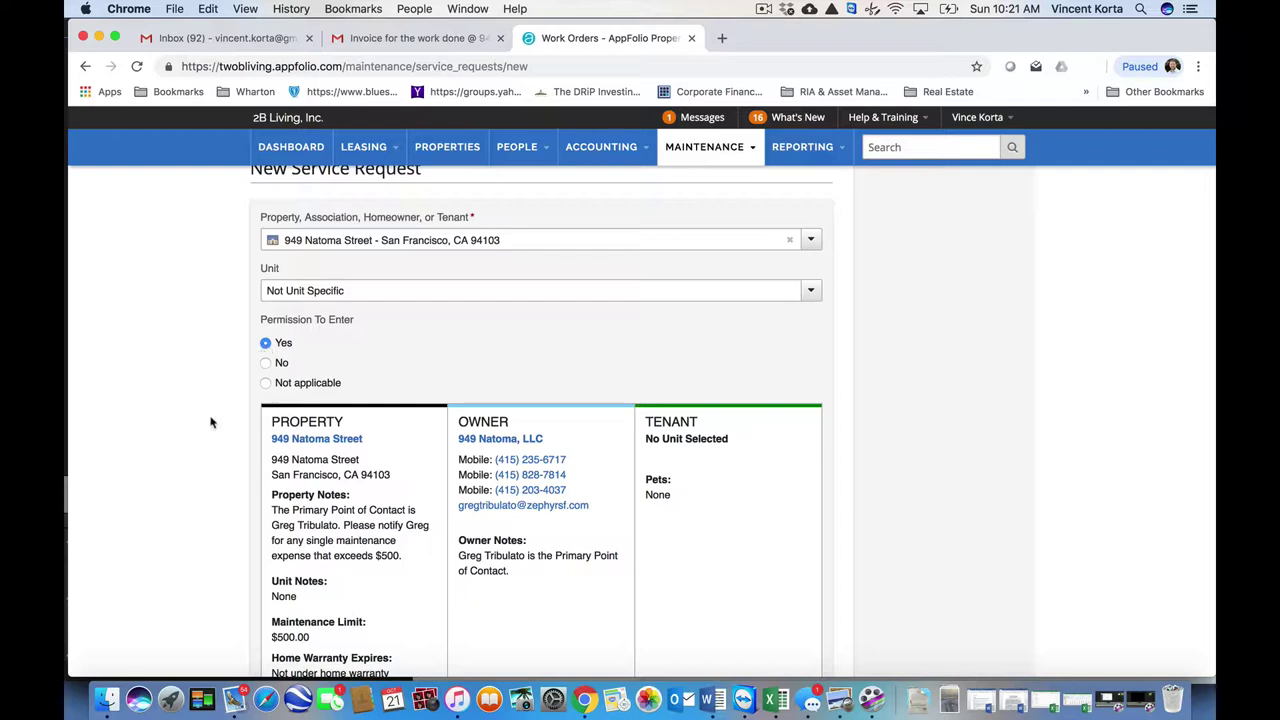
Step: Enter the description "The glass on the front door is damaged." and mark the work order as owner approved
scroll(210, 422, "down", 5)
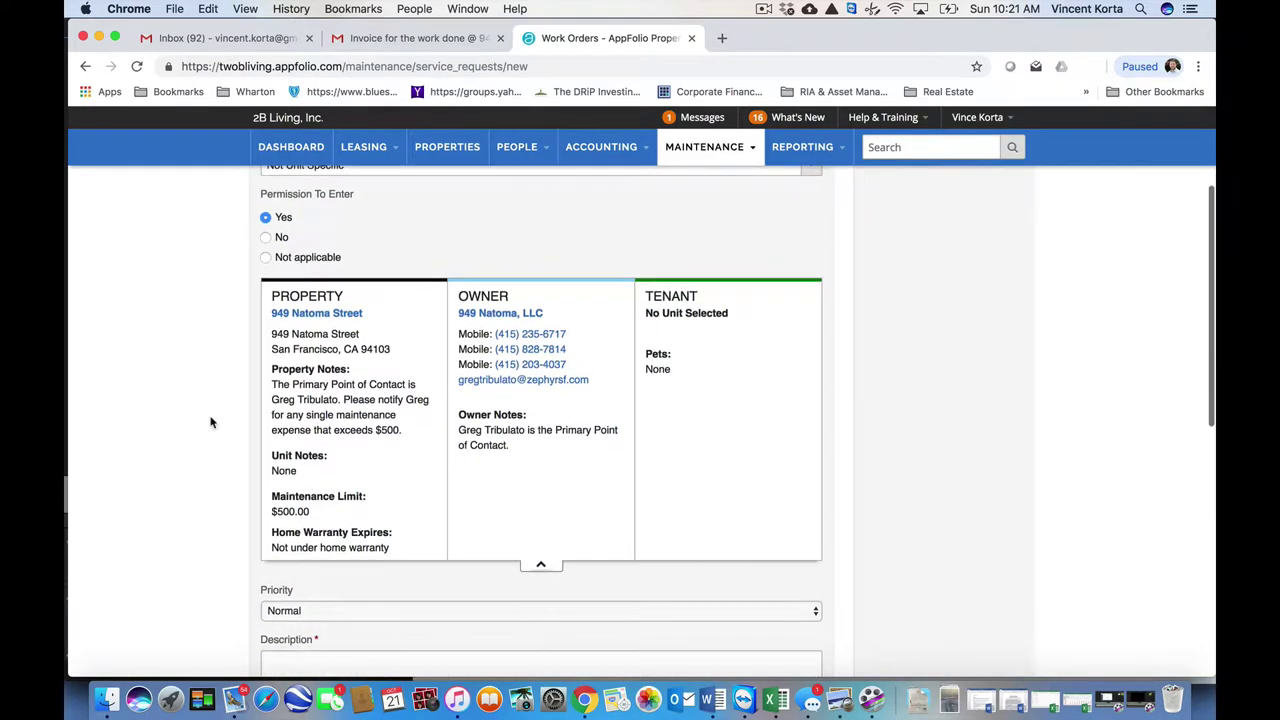
scroll(210, 422, "down", 4)
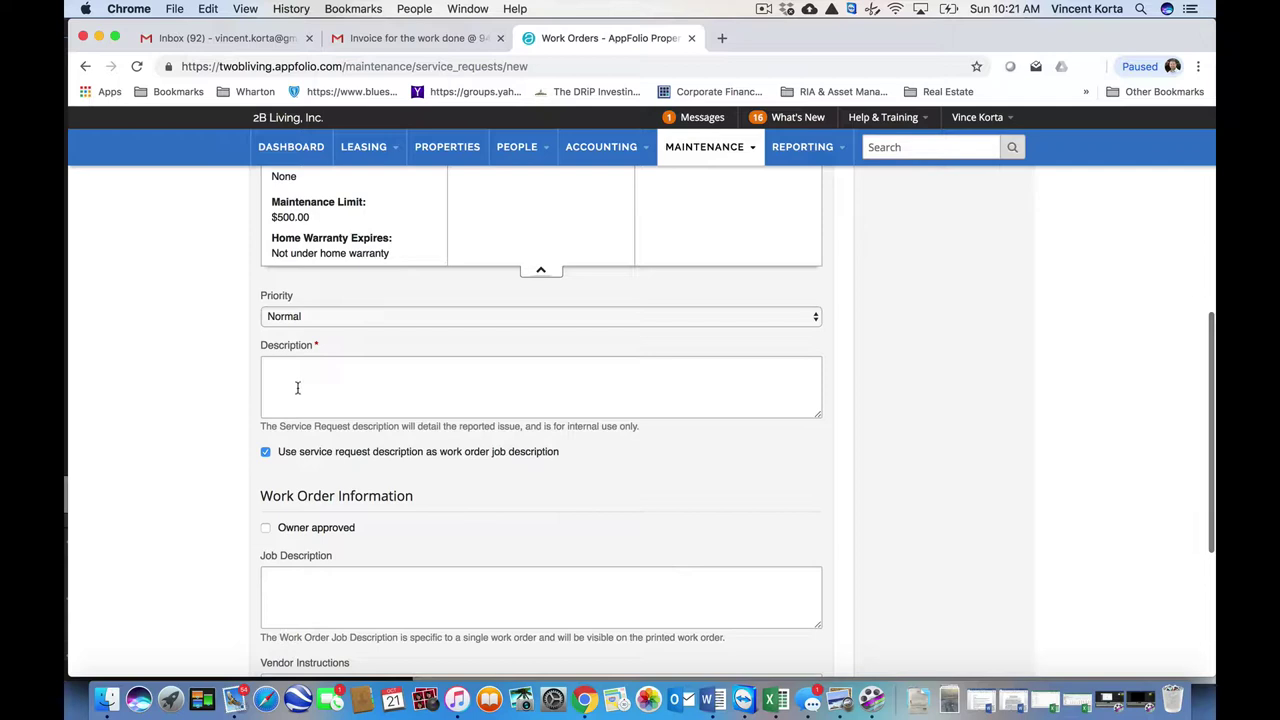
left_click(297, 388)
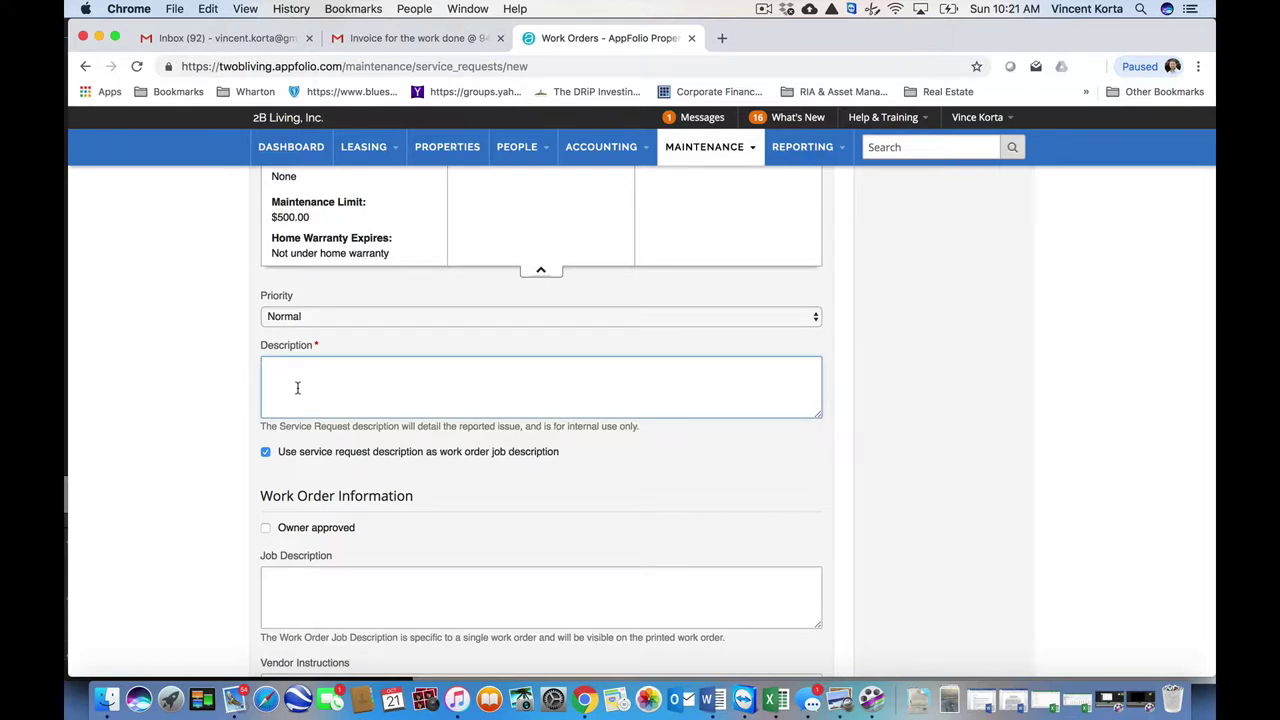
type("The glass on the front")
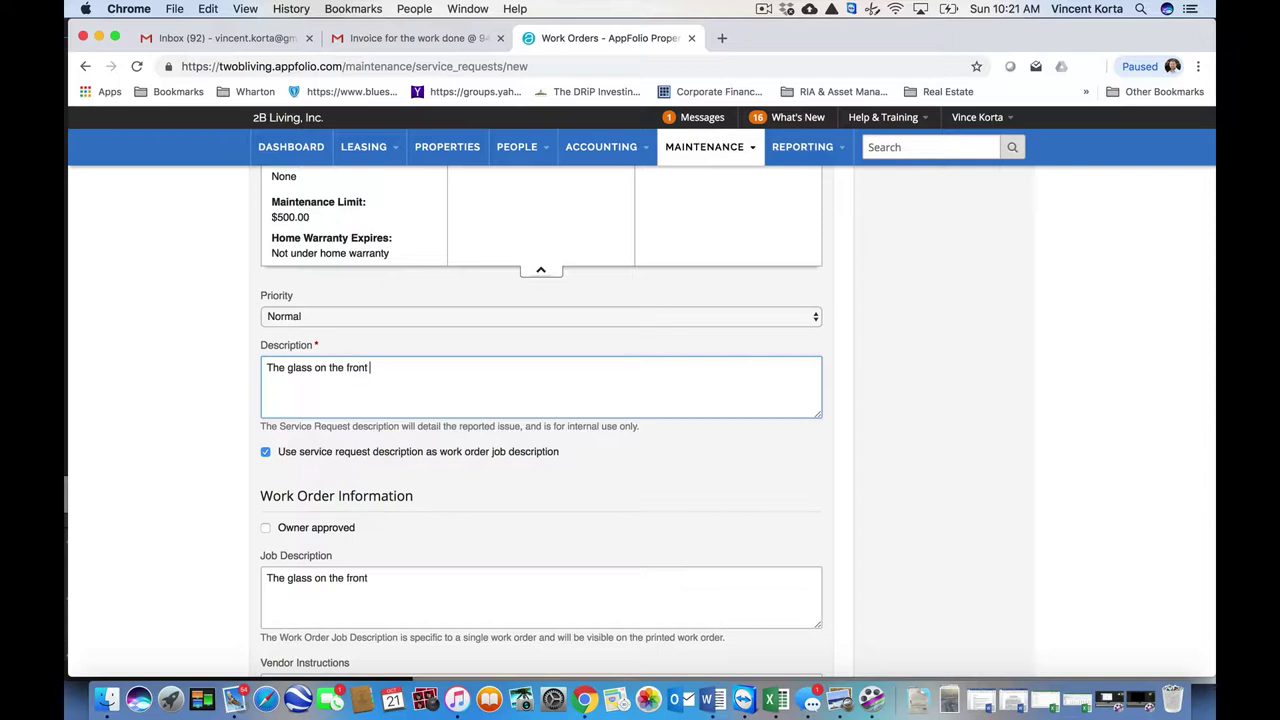
type(" door is damaged.")
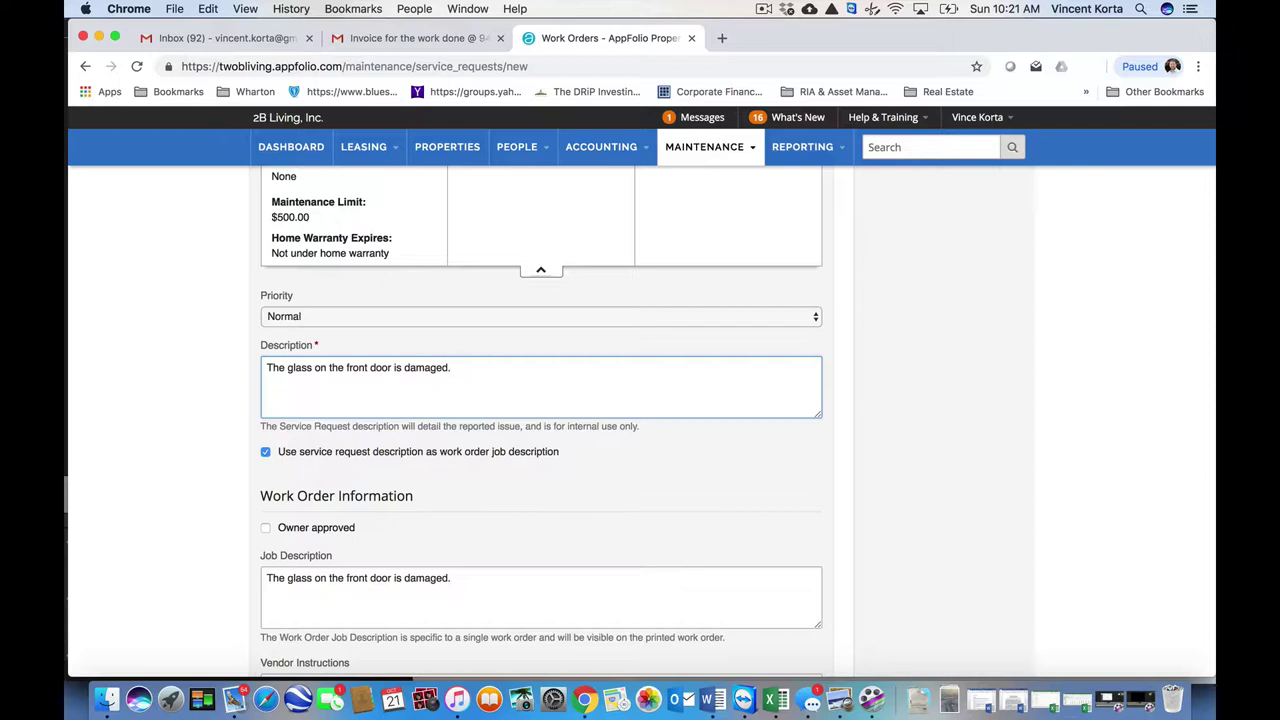
scroll(540, 420, "down", 3)
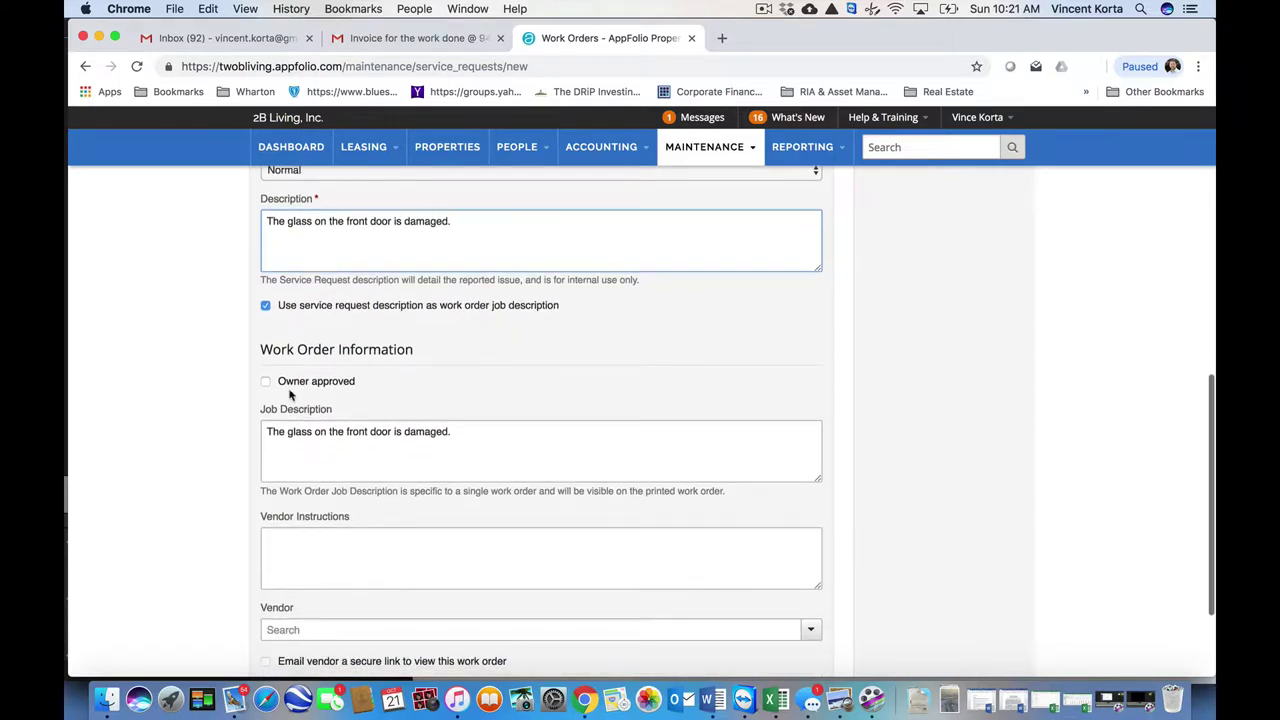
left_click(266, 383)
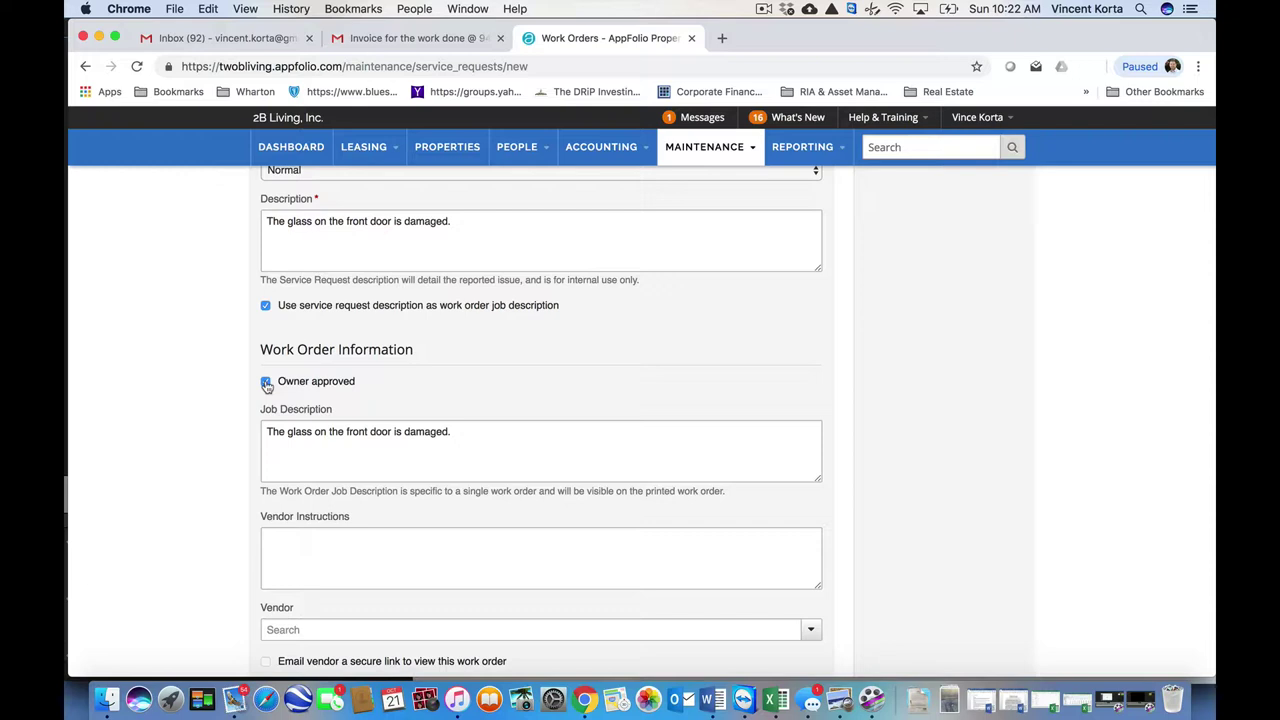
Step: Enter the vendor instructions "There is a lockbox at the property to gain access to the building. Please contact me for the code."
left_click(296, 539)
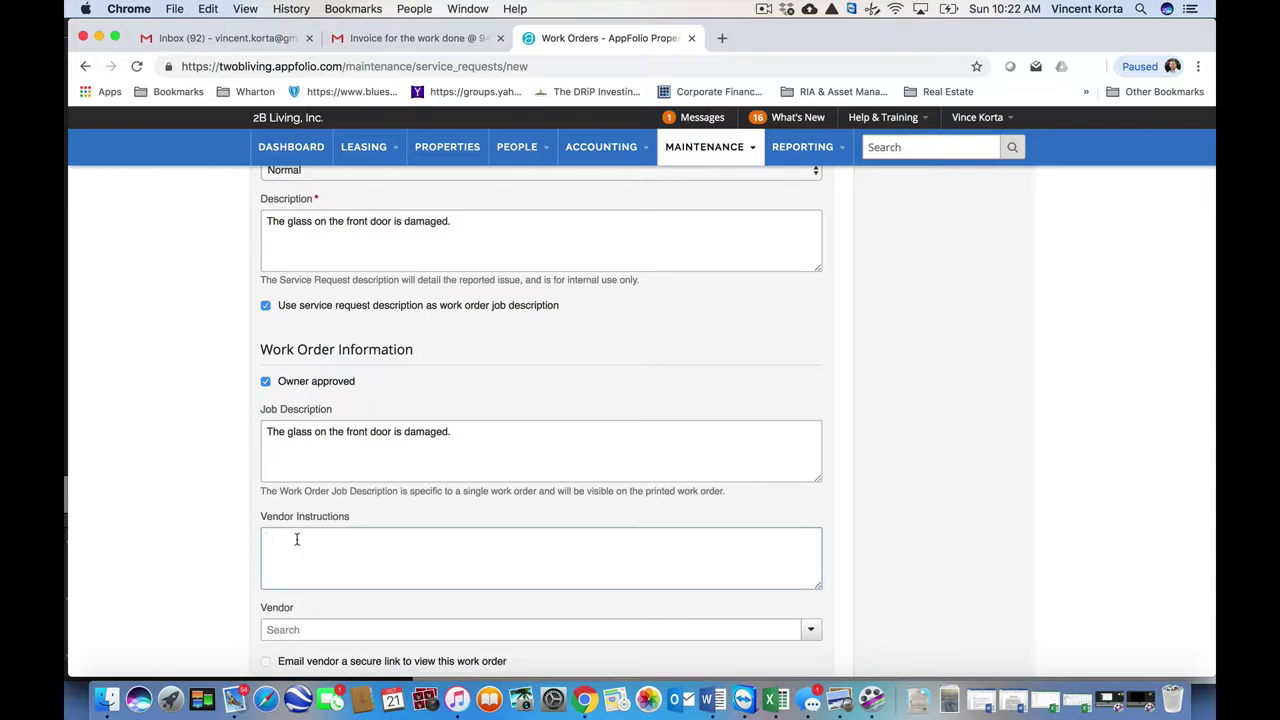
scroll(296, 539, "down", 2)
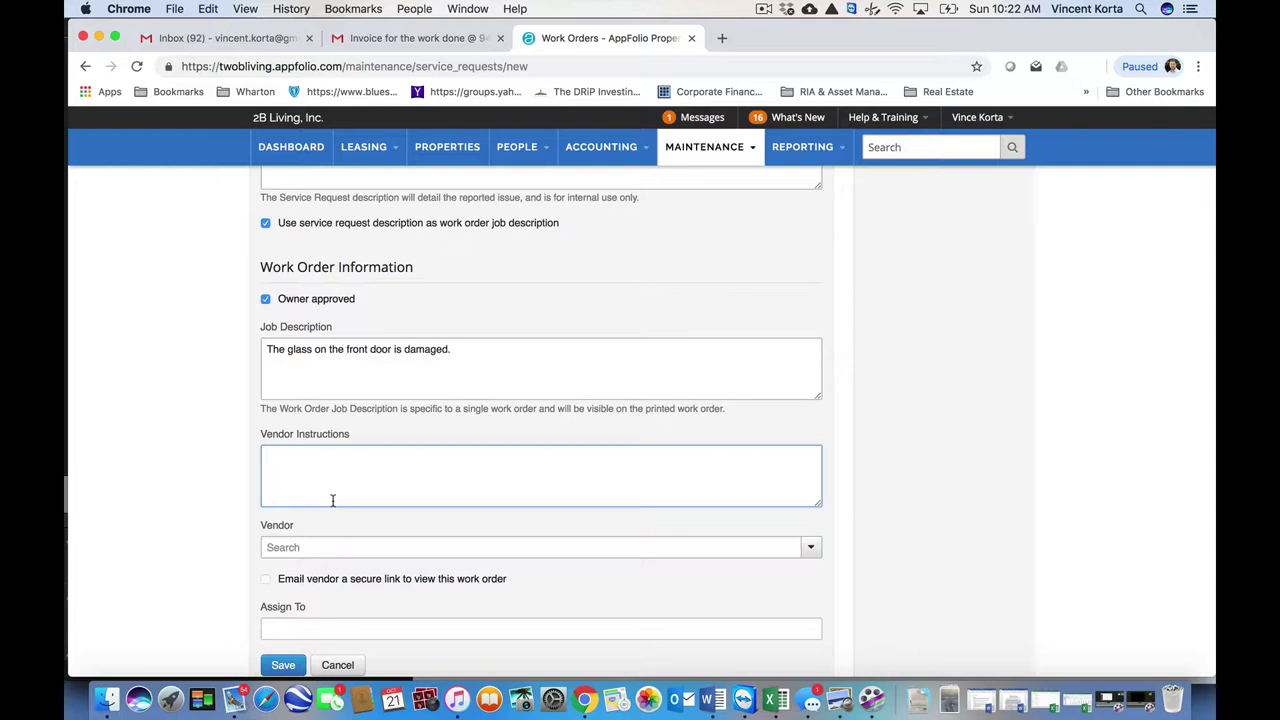
type("There is a lockbox at the po")
key("BackSpace")
type("roperty to ")
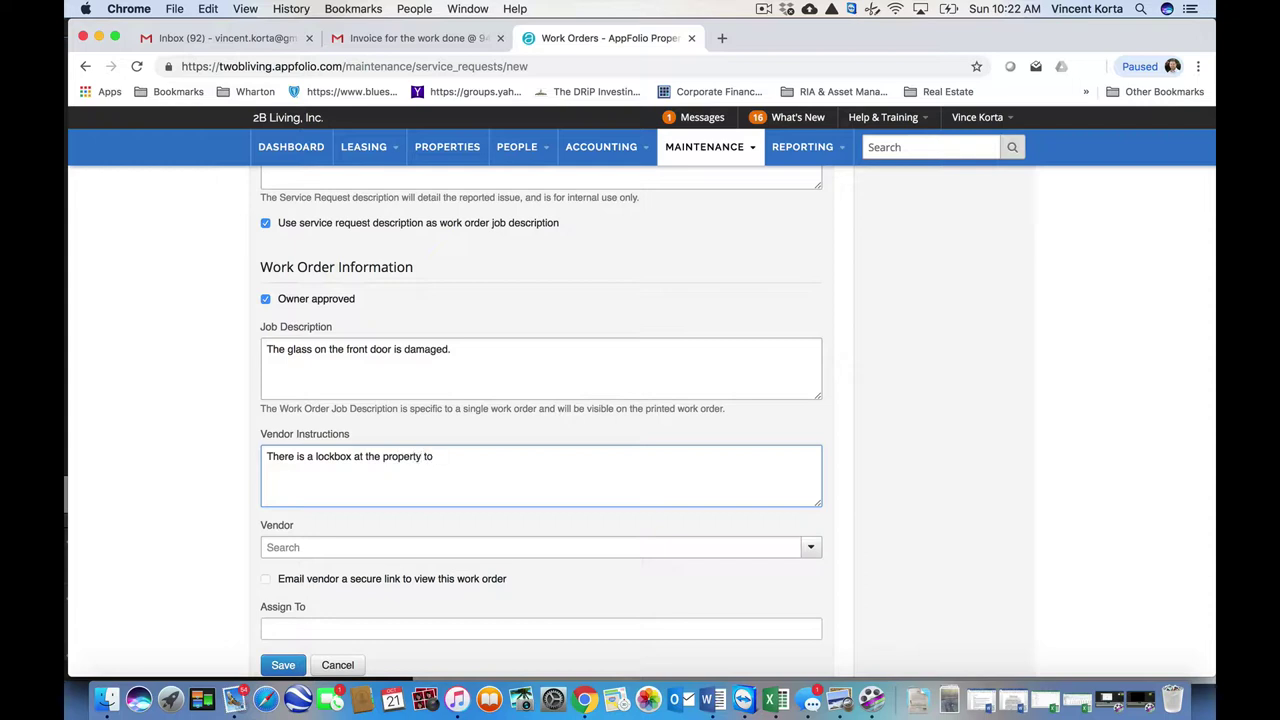
type("gain acc4ss to the building.  Please contact we")
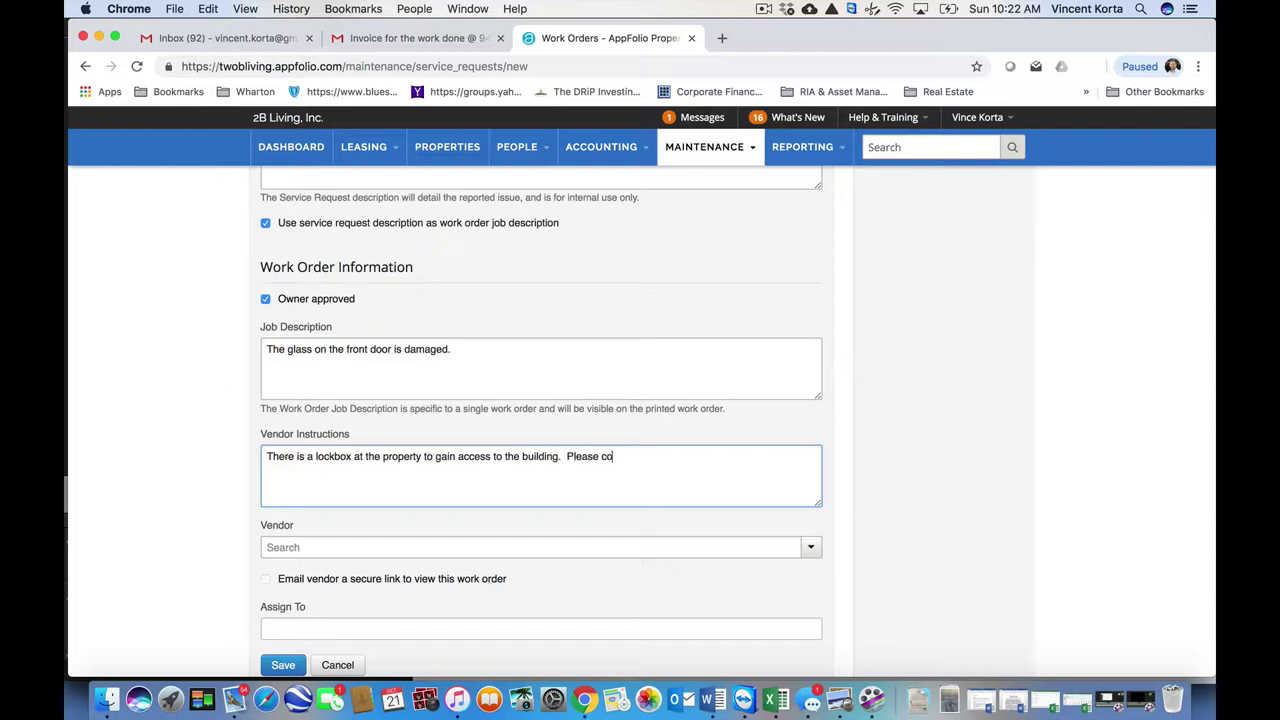
key("BackSpace")
key("BackSpace")
type("me for the code.")
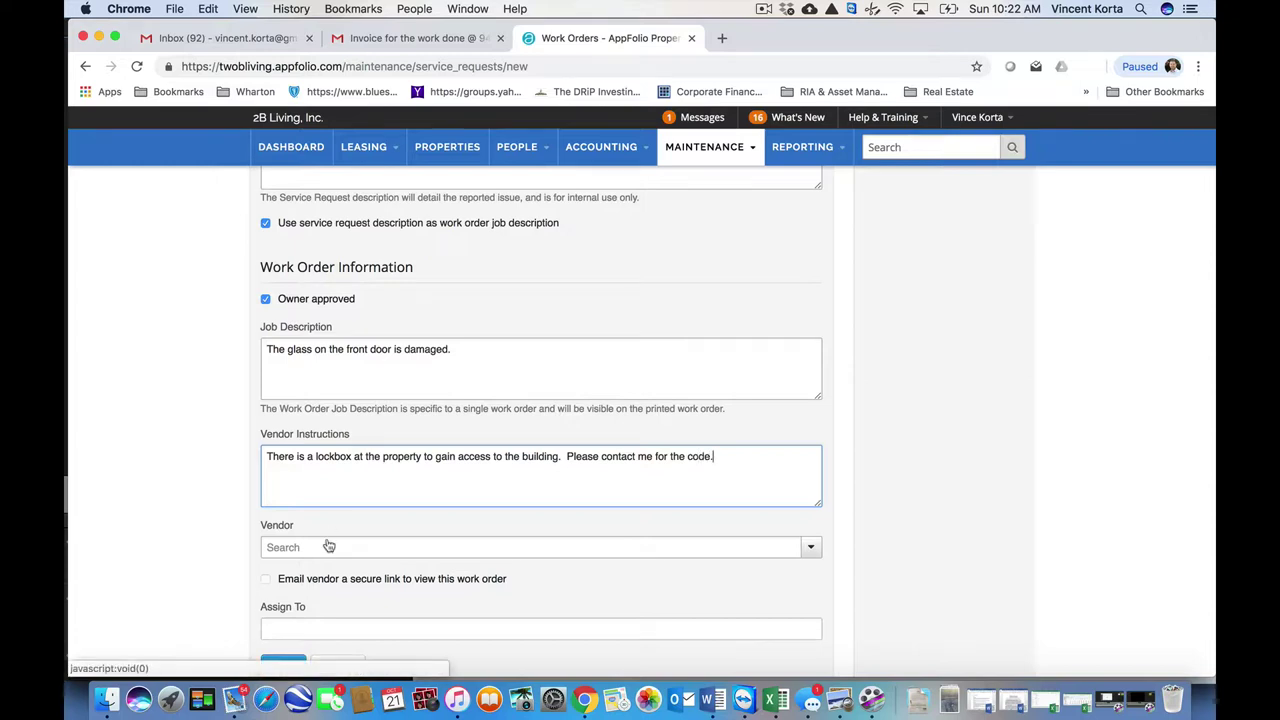
Step: Assign the work order to your own staff account
scroll(329, 545, "down", 1)
left_click(327, 570)
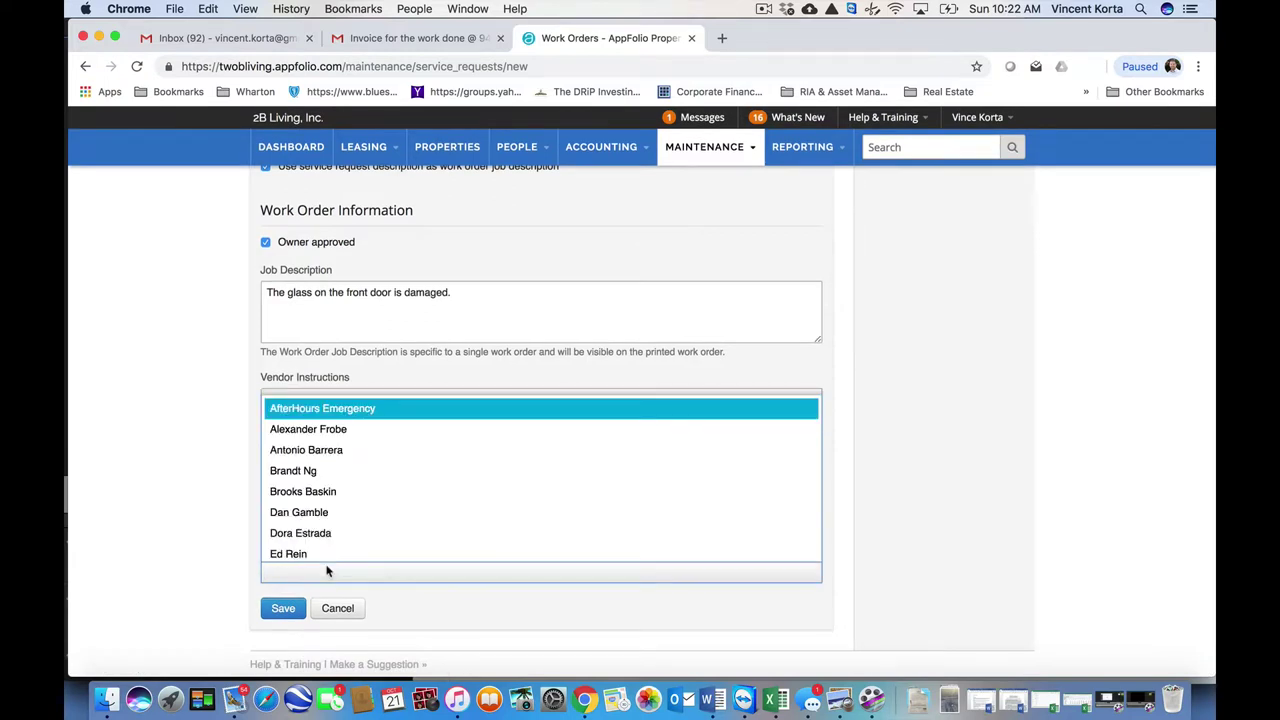
type("vin")
key("Return")
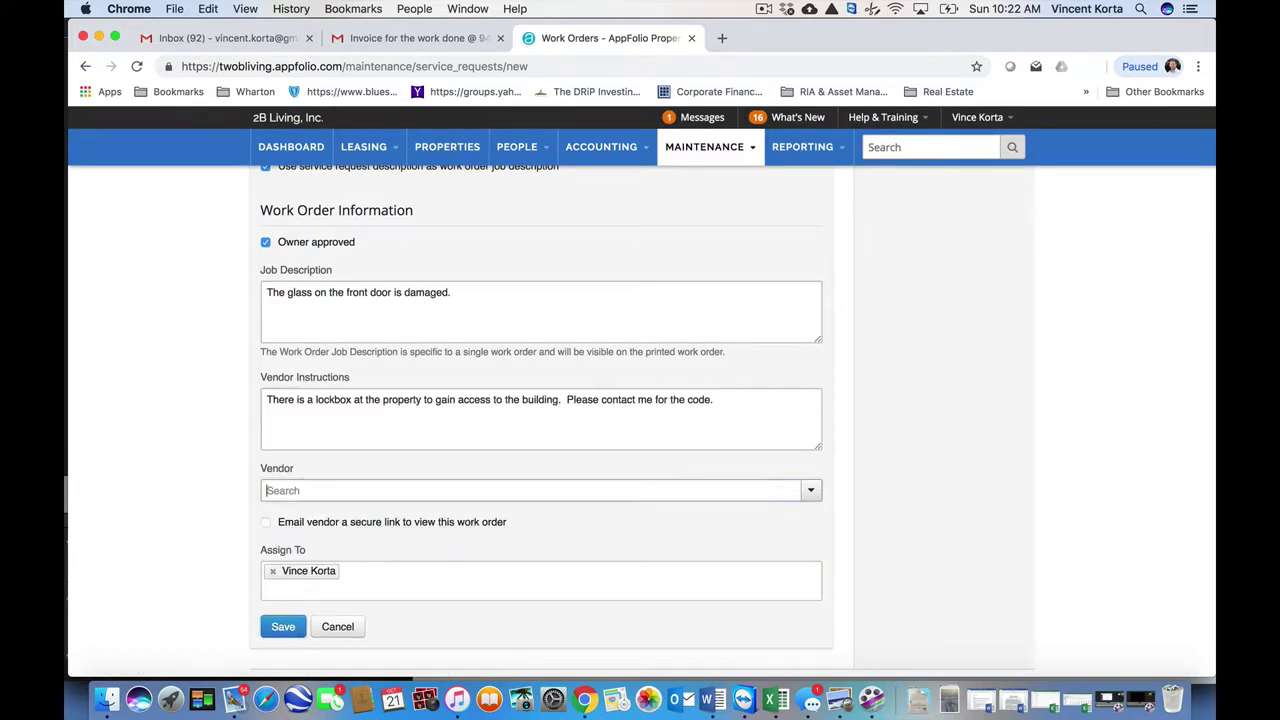
Step: Search the vendors for "golden sta" and set Golden State Glass as the work order's vendor
left_click(372, 492)
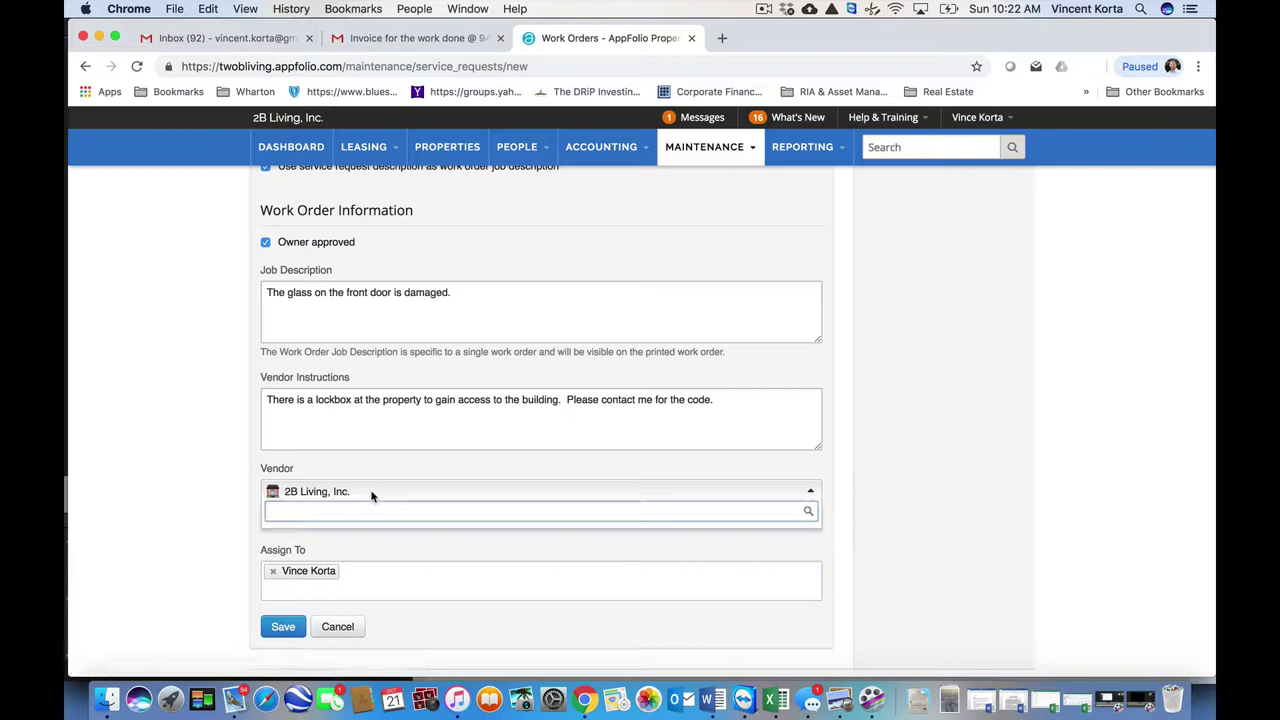
type("golden ")
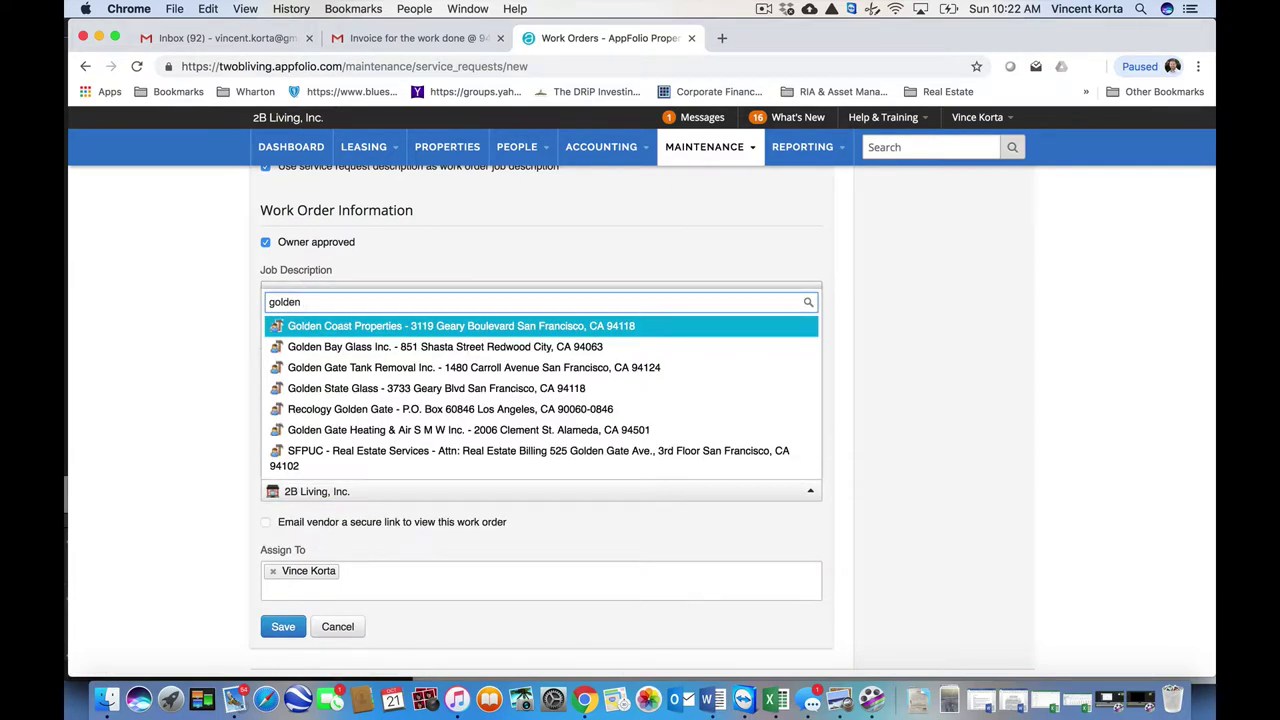
type("sta")
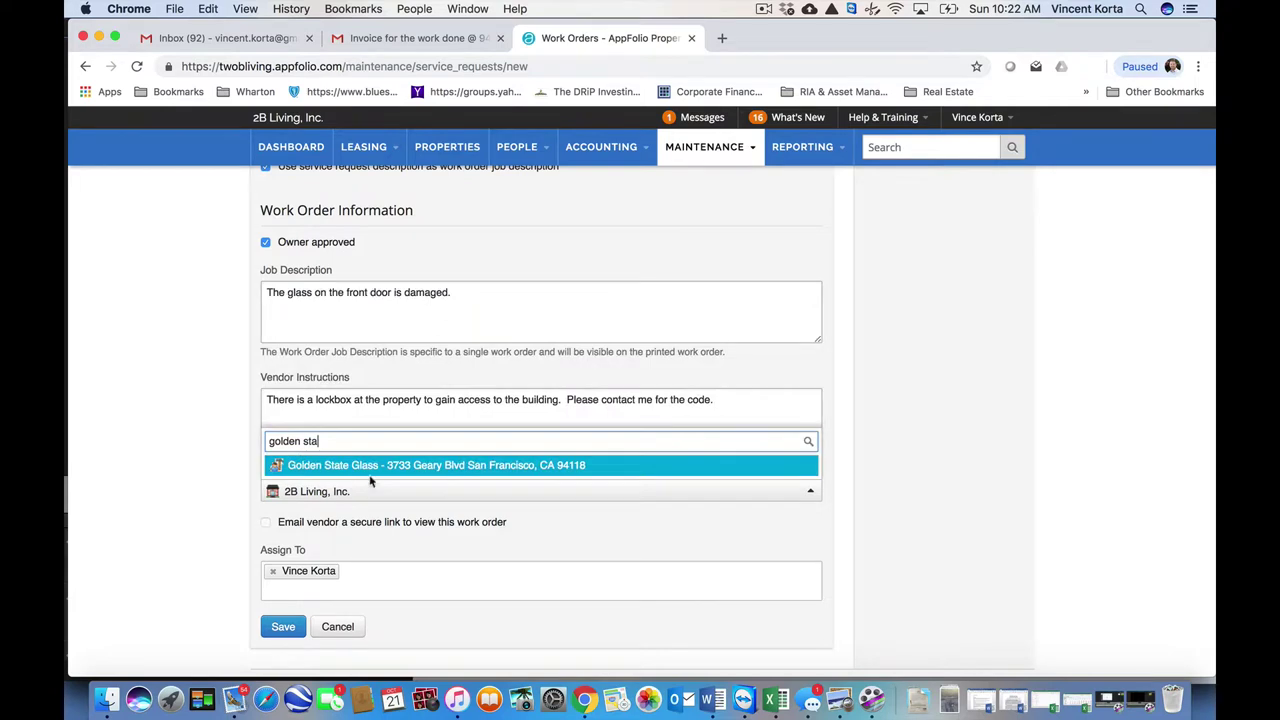
left_click(371, 468)
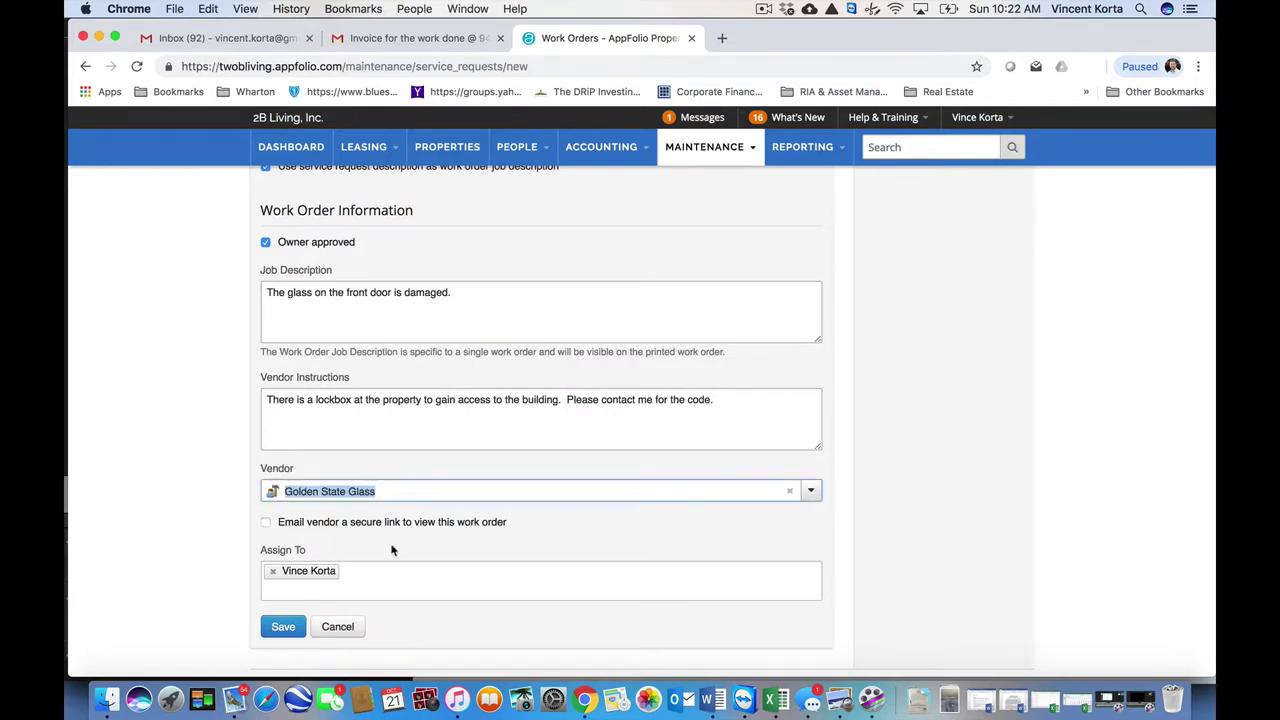
Step: Add the second staff member as an assignee and save the service request
scroll(391, 549, "down", 1)
key("BackSpace")
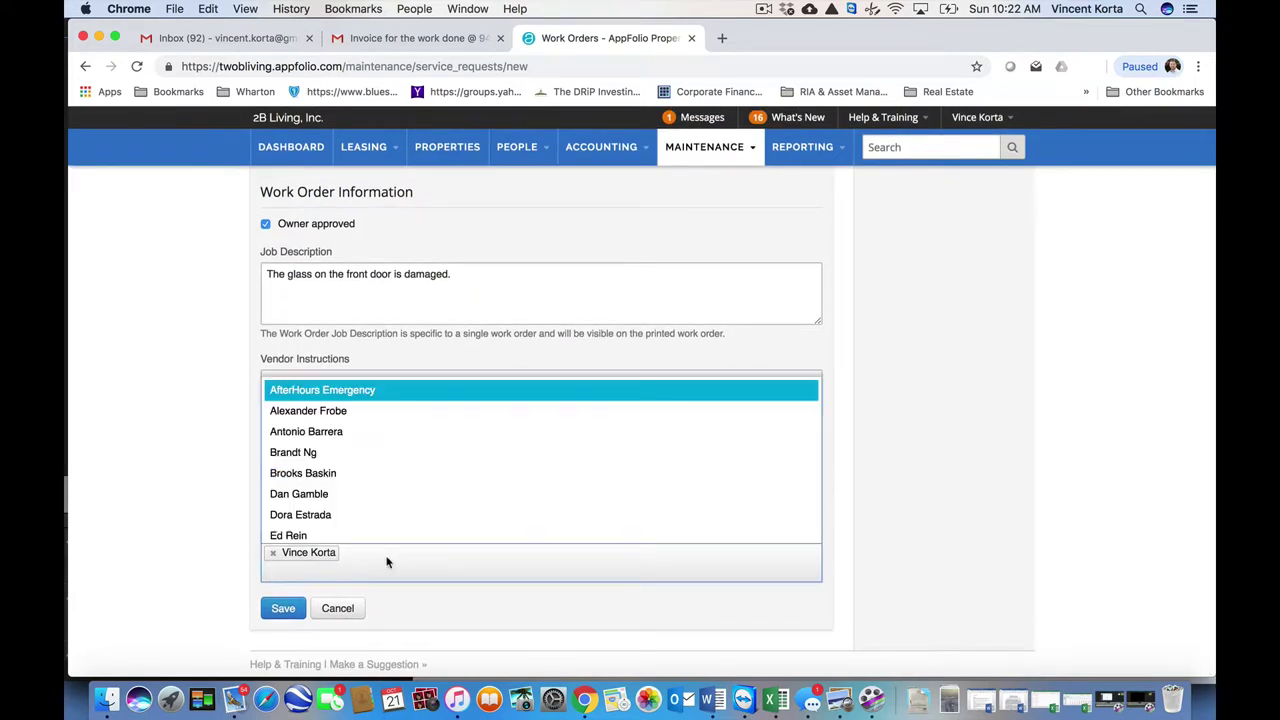
type("bran")
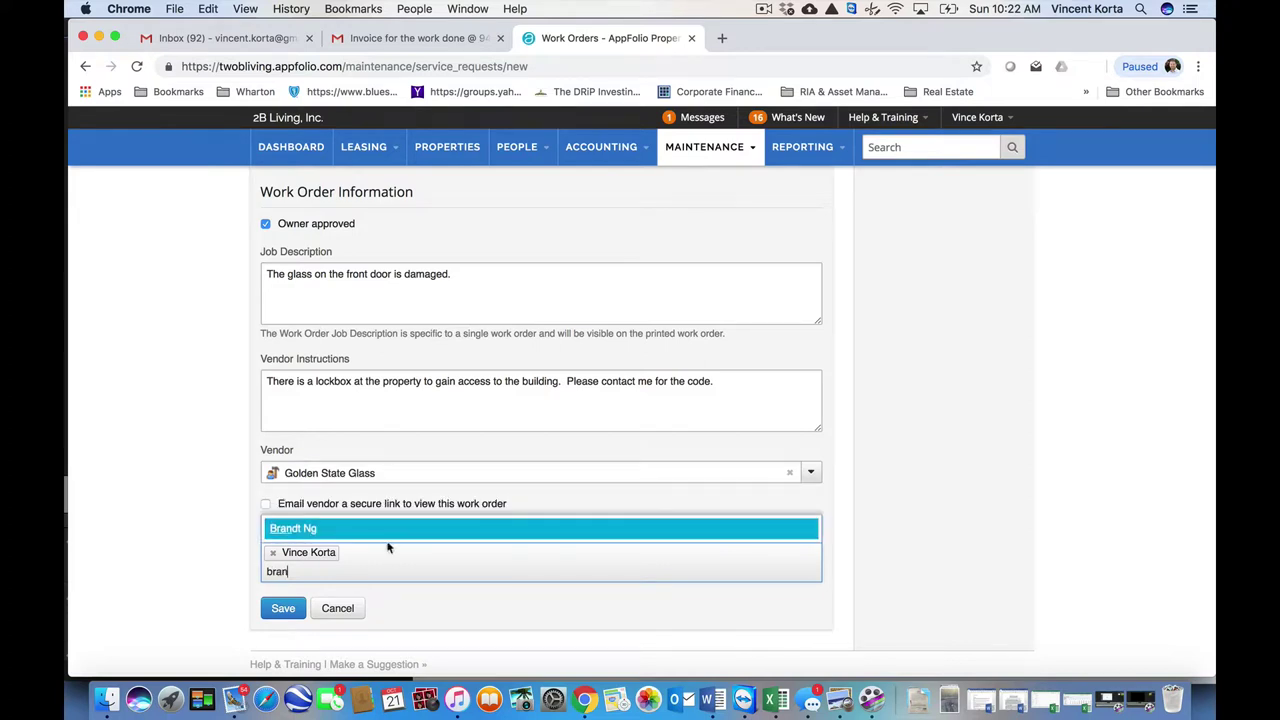
left_click(403, 530)
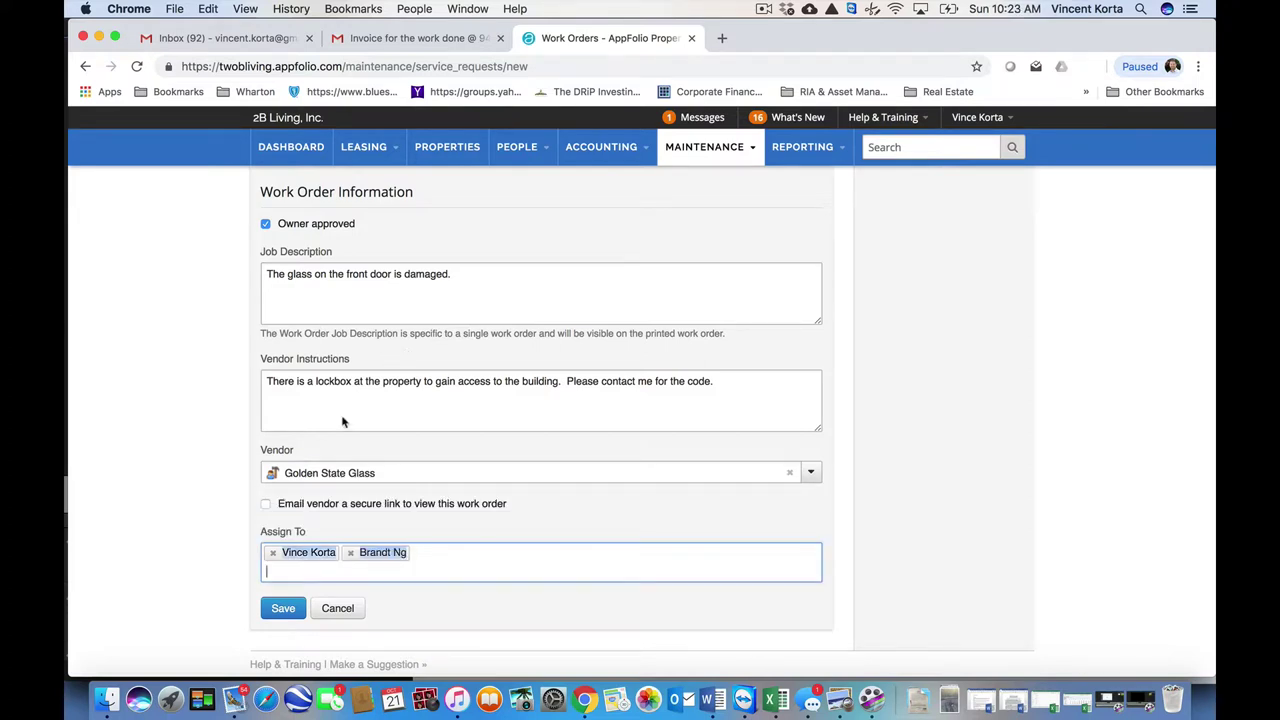
left_click(285, 607)
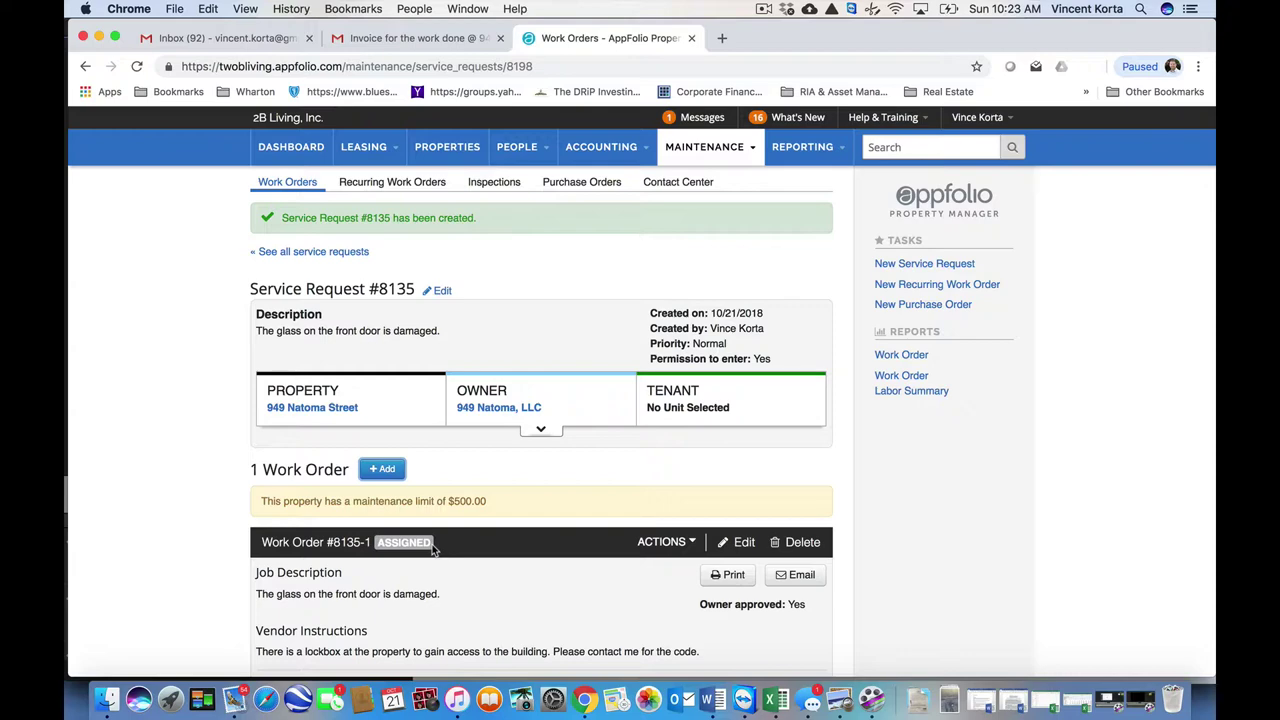
Step: Review the new work order's details and available actions, and open the form for emailing it to the vendor
scroll(432, 548, "down", 2)
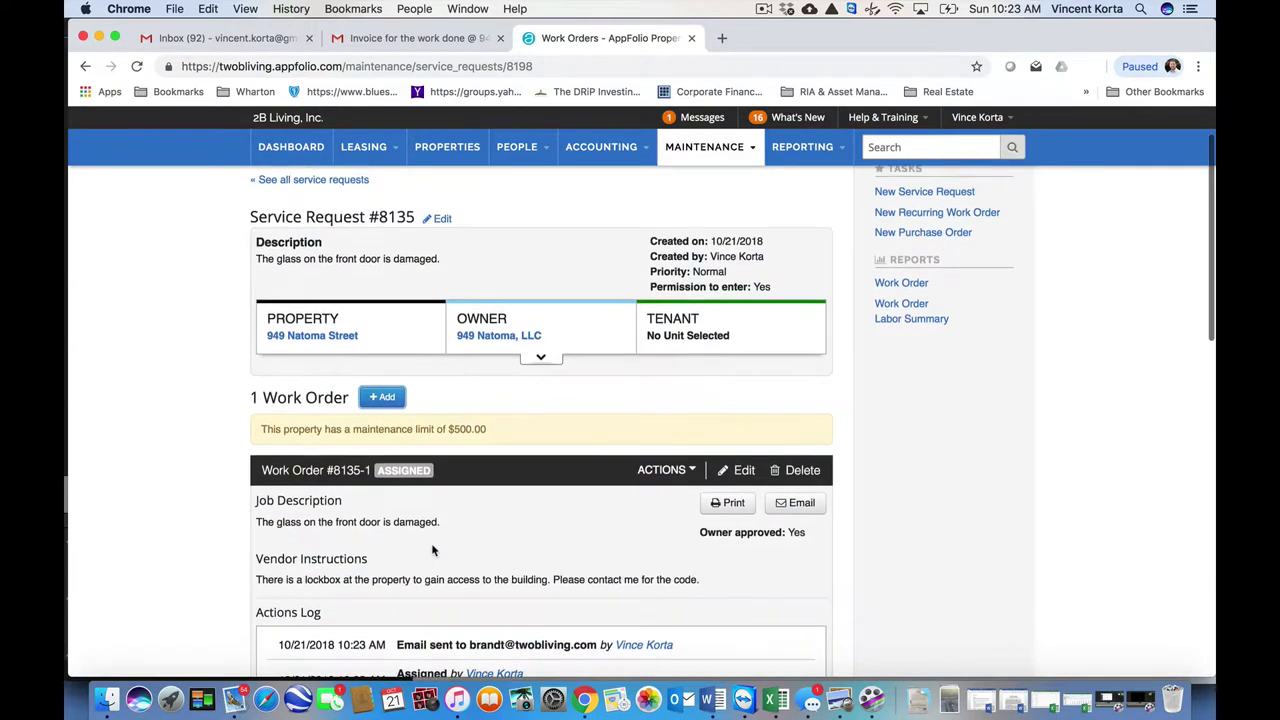
scroll(432, 548, "down", 3)
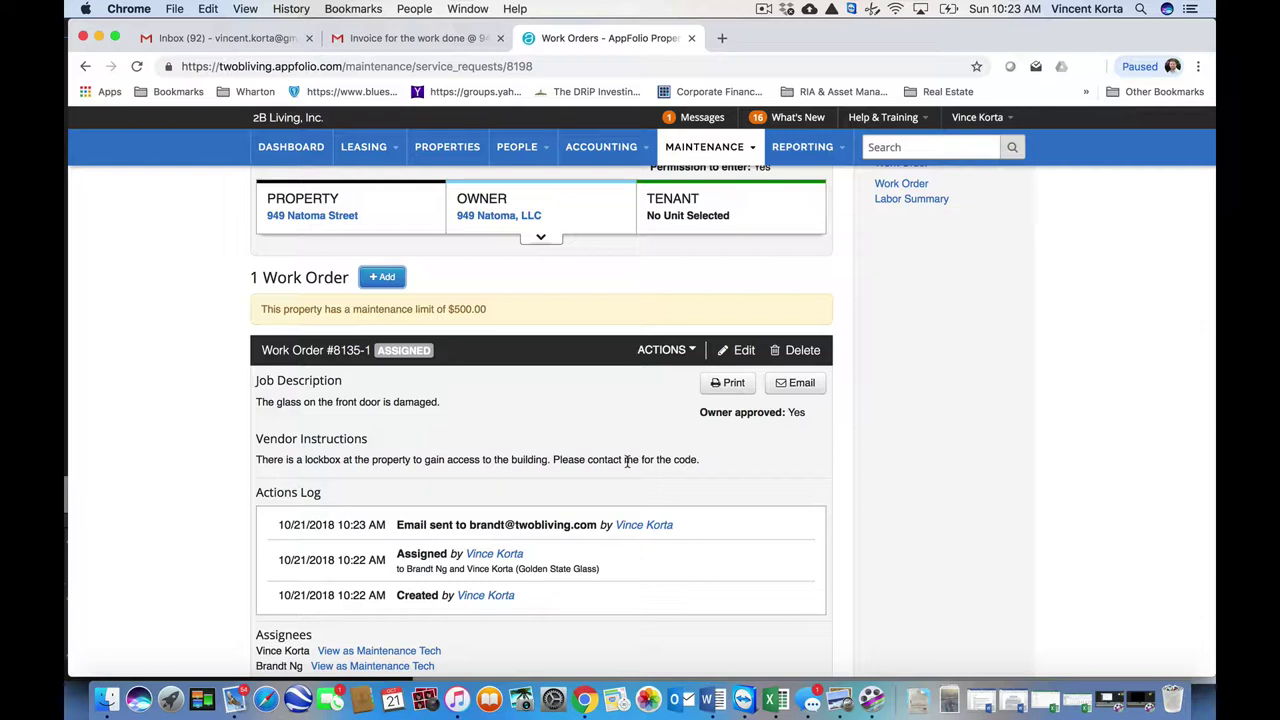
left_click(670, 353)
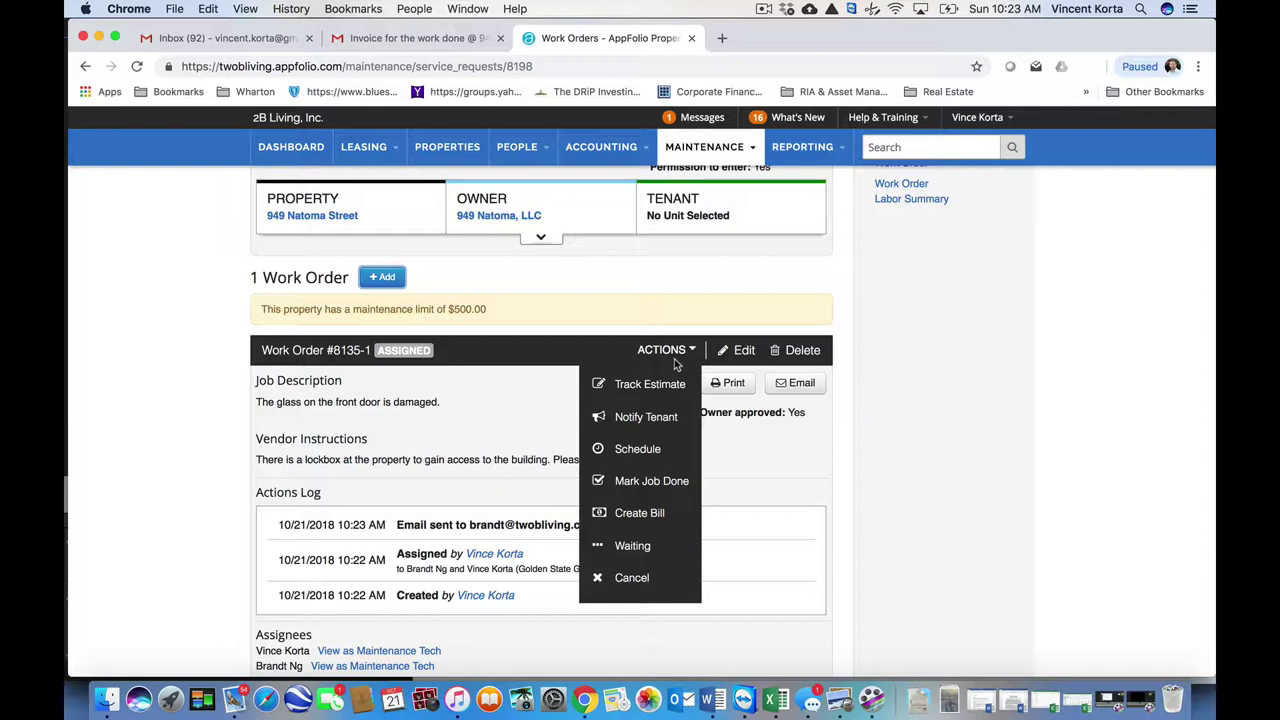
left_click(790, 384)
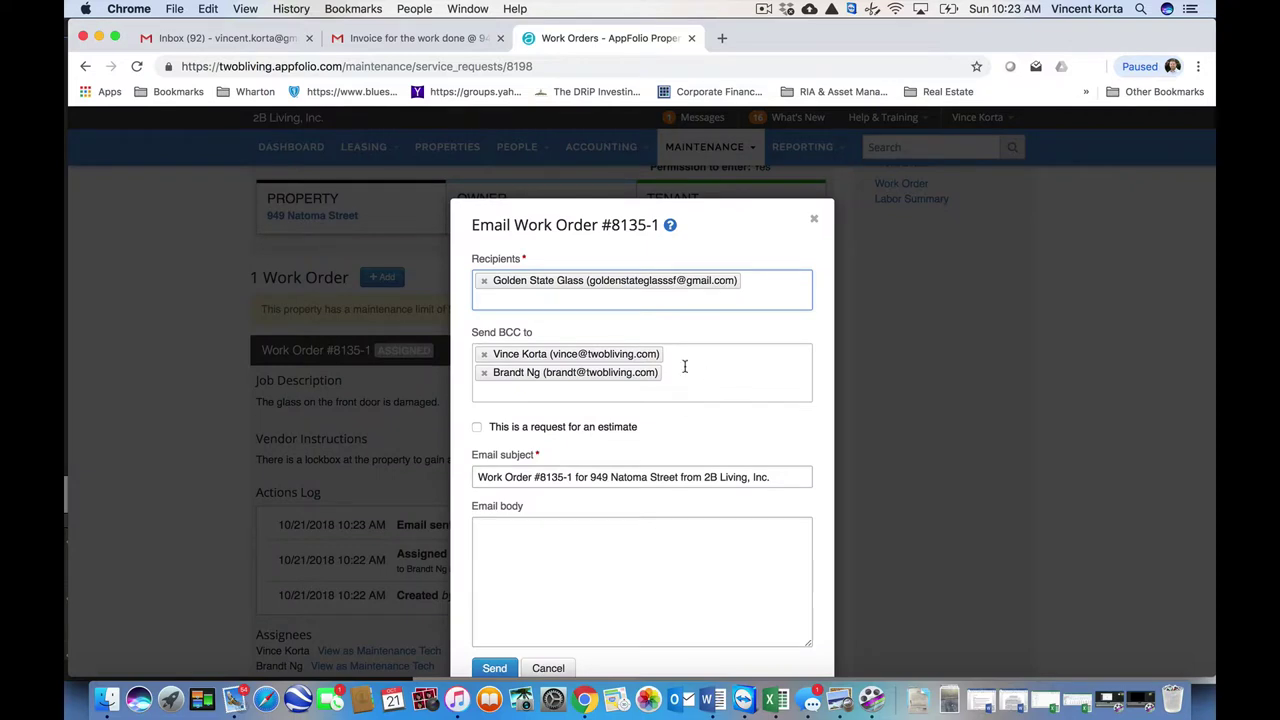
scroll(685, 370, "down", 3)
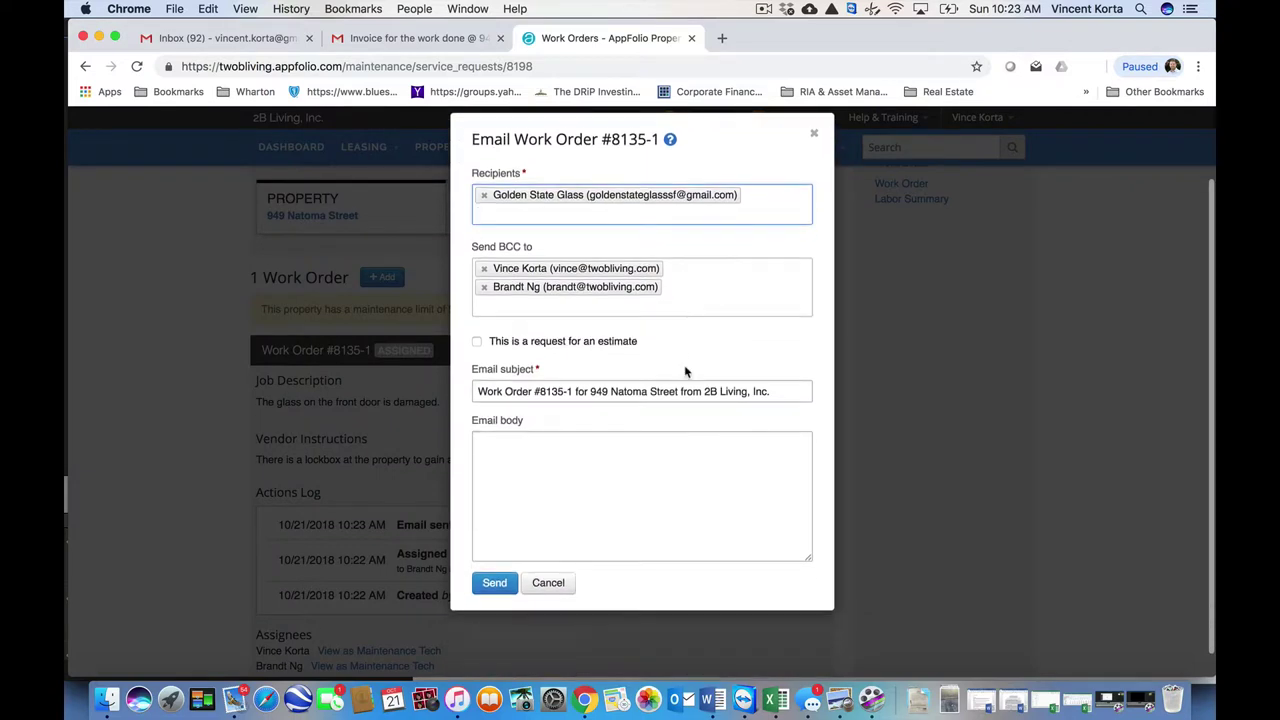
Step: Start the email body with "Hello," and the request "Please go to the property and replace the glass at the front door."
left_click(579, 469)
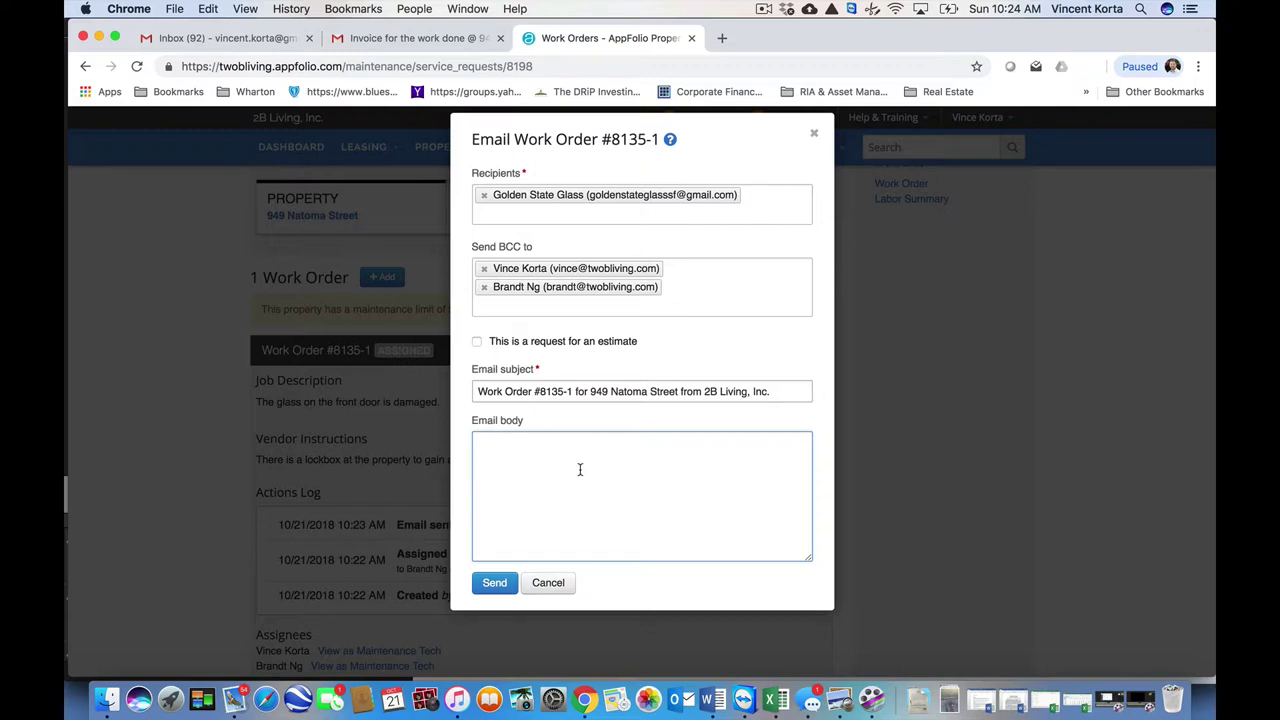
type("Hello")
key("BackSpace")
key("BackSpace")
type("lo,")
key("Return")
key("Return")
type("Please go to the property and repl")
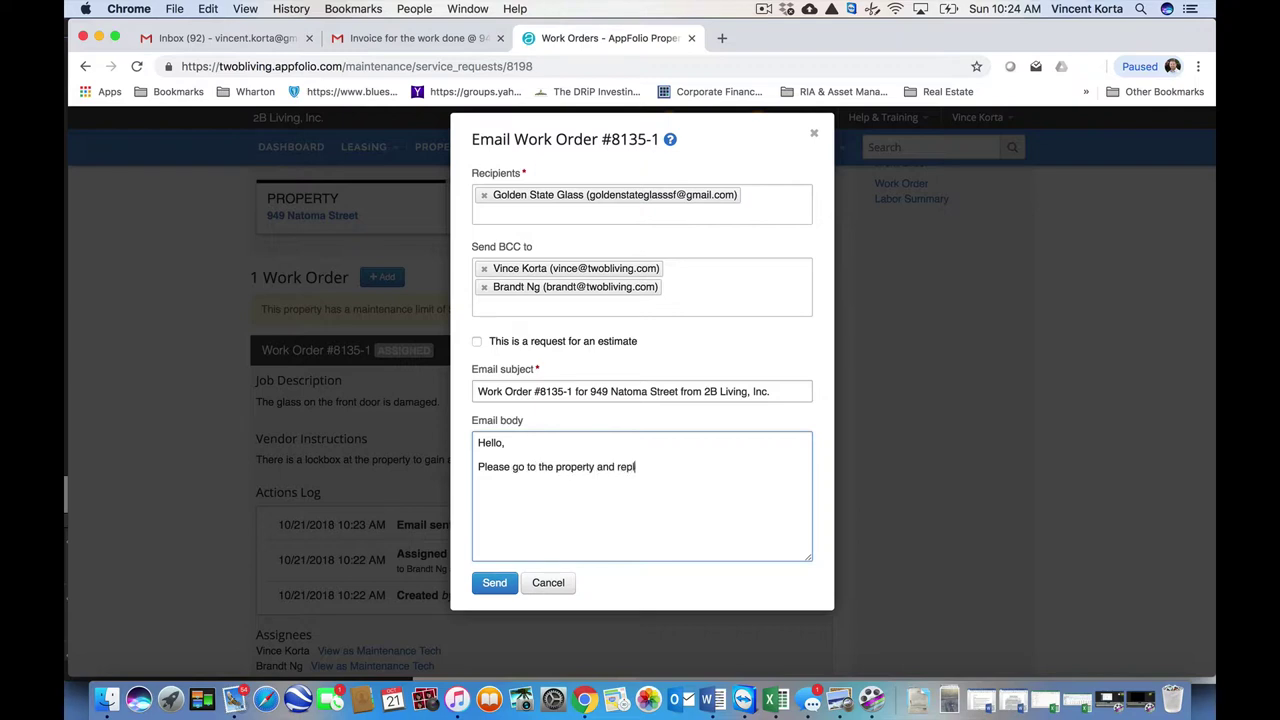
type("ace the glass at the front door.")
key("Return")
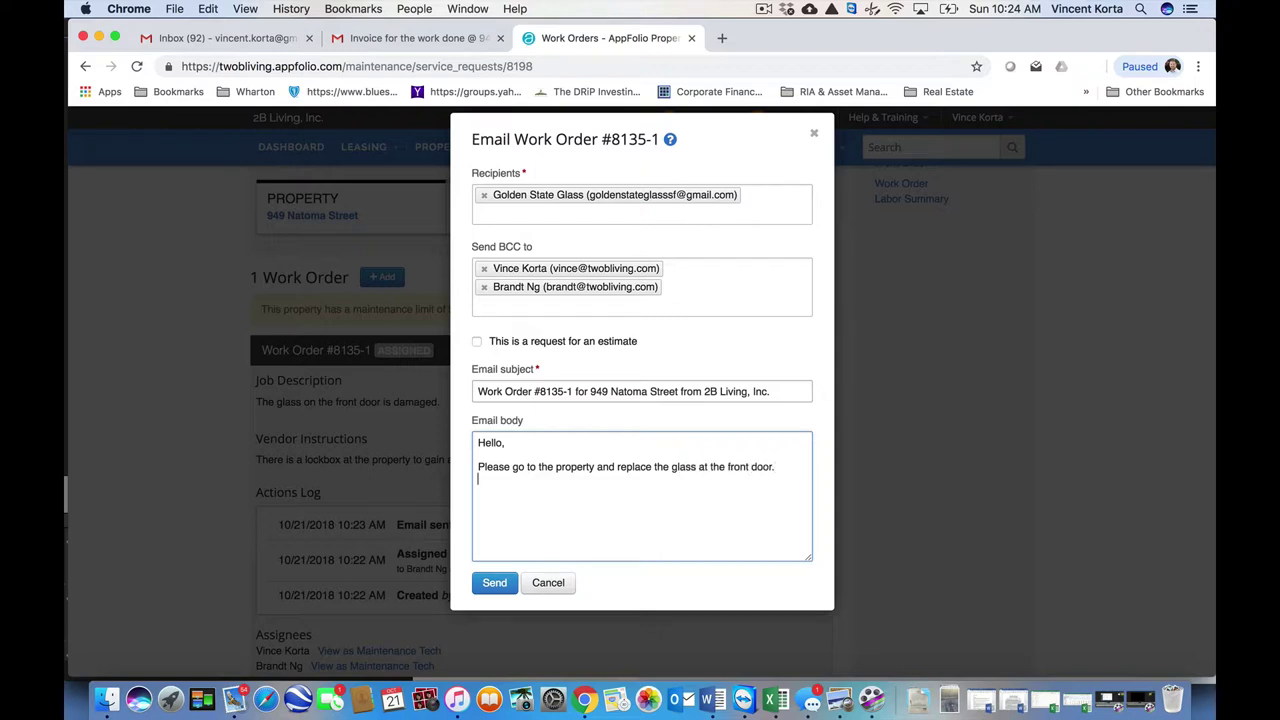
Step: Add "Keep me in the loop on the progress.", "Thanks," and the sender's first name to the message, and finish with the email form
type("Keep me in the loop on the progress.")
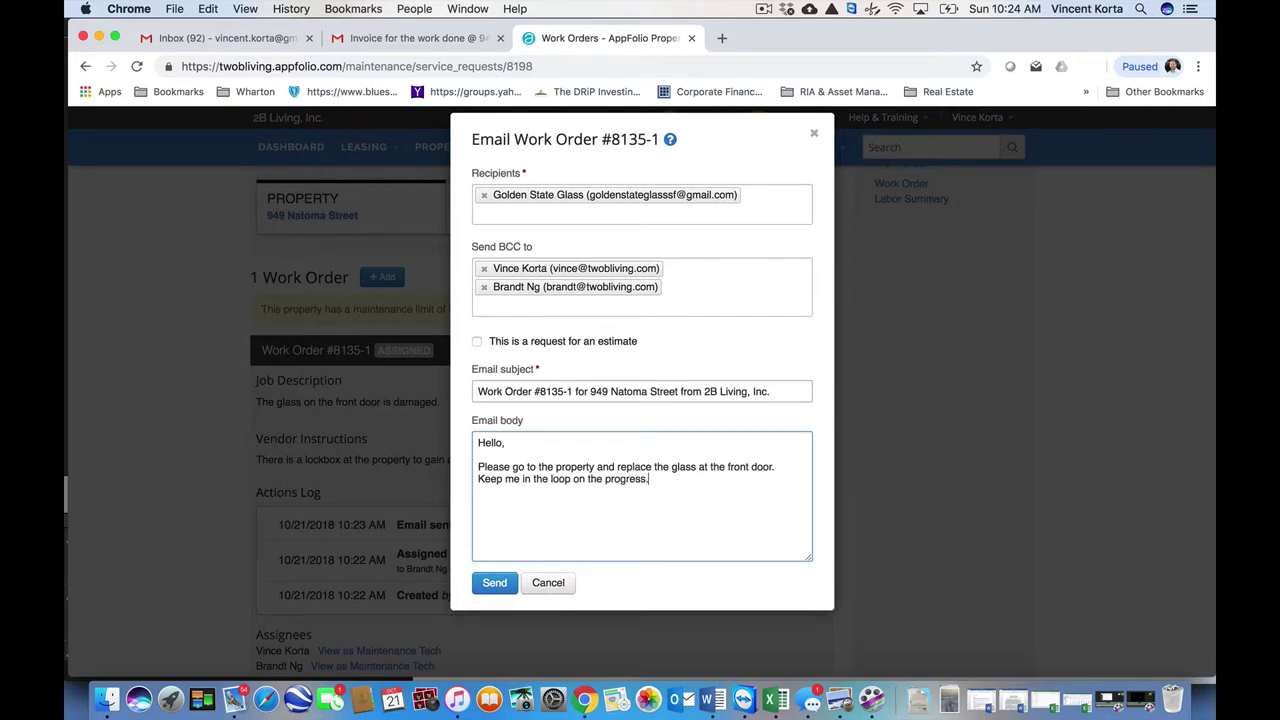
key("Return")
type("Thanks,")
key("Return")
type("Vince")
left_click(491, 585)
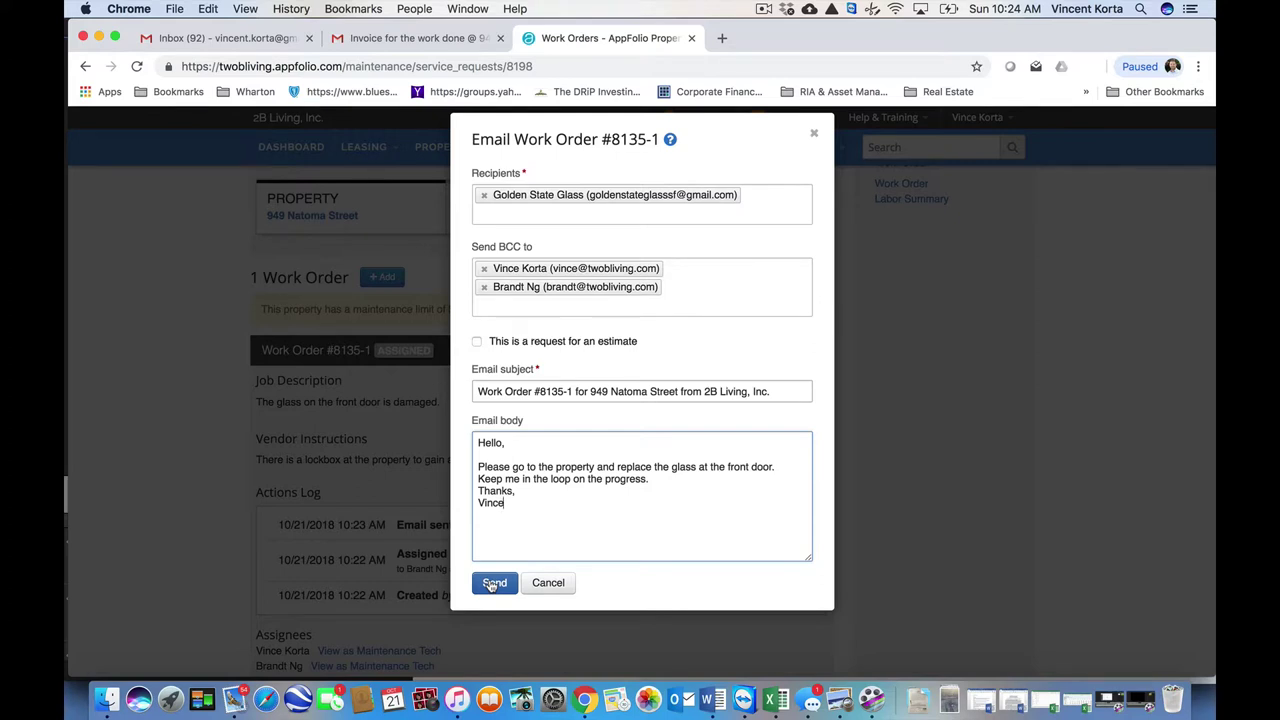
left_click(492, 584)
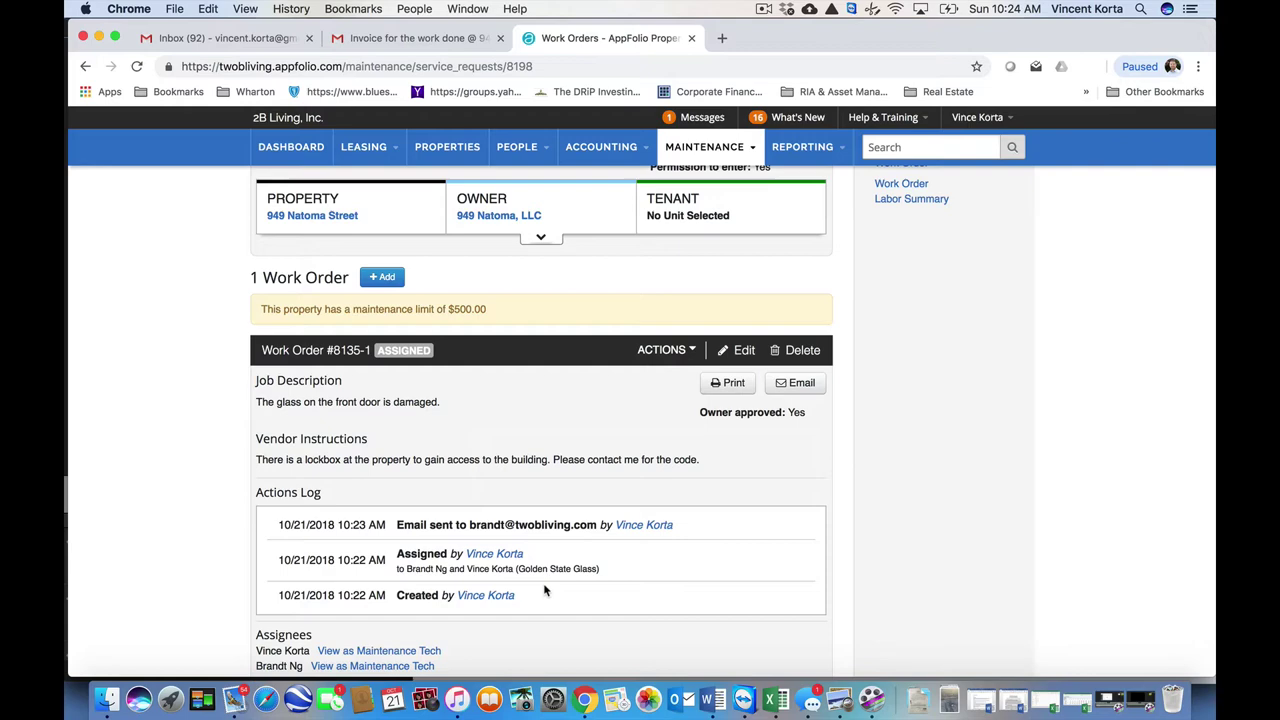
Step: Set the work order to Waiting with the note "Job complete. Waiting on invoice." and the notes included in the resident's status update
scroll(545, 591, "down", 5)
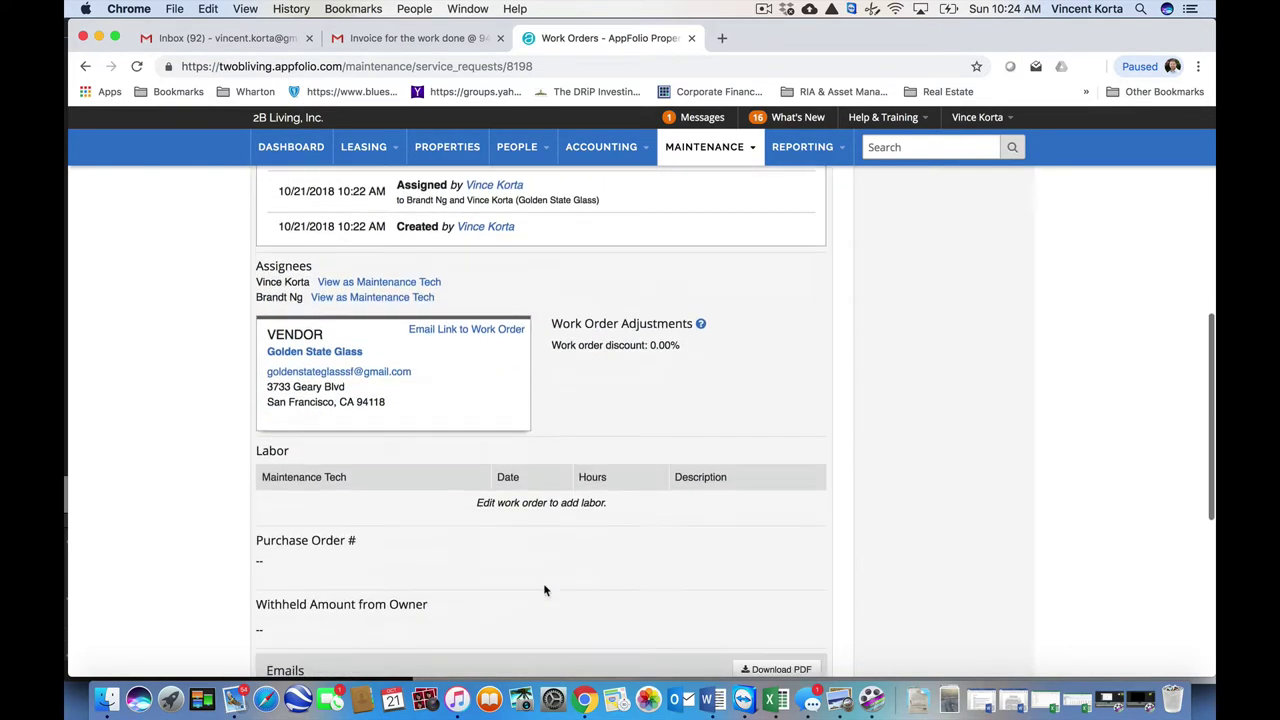
scroll(544, 590, "up", 2)
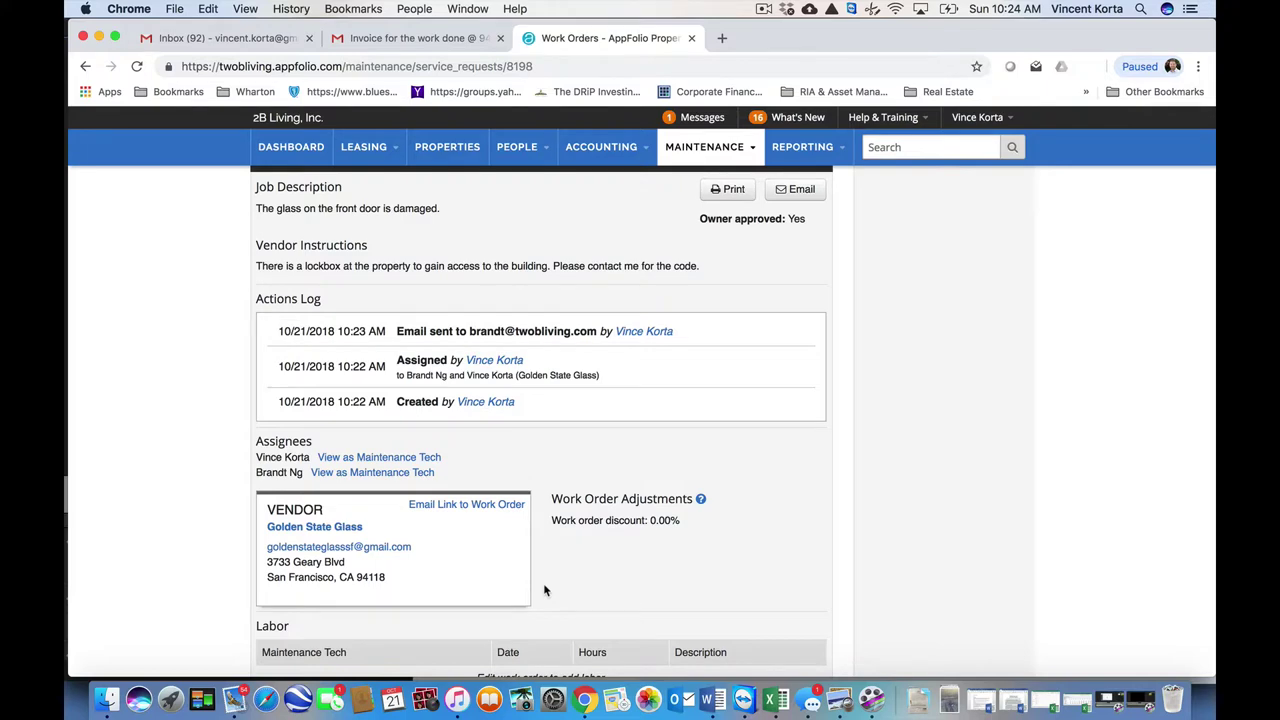
scroll(543, 583, "up", 6)
scroll(545, 590, "down", 3)
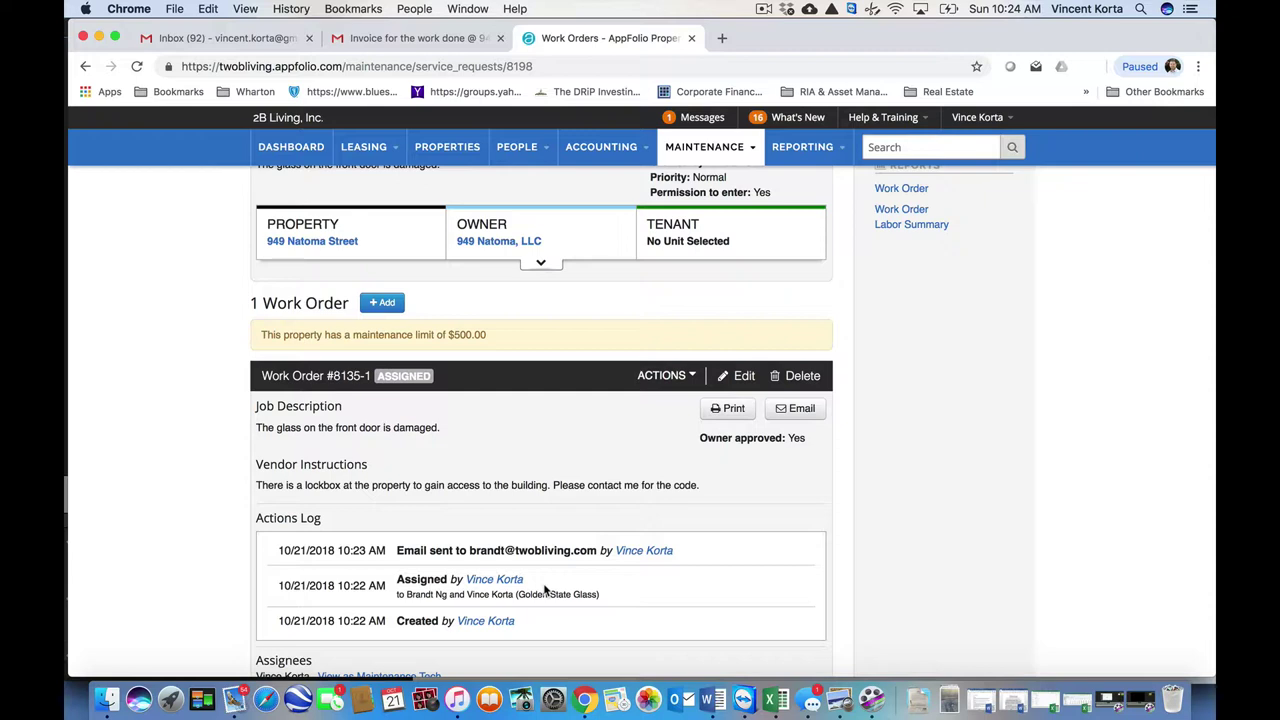
scroll(545, 590, "down", 3)
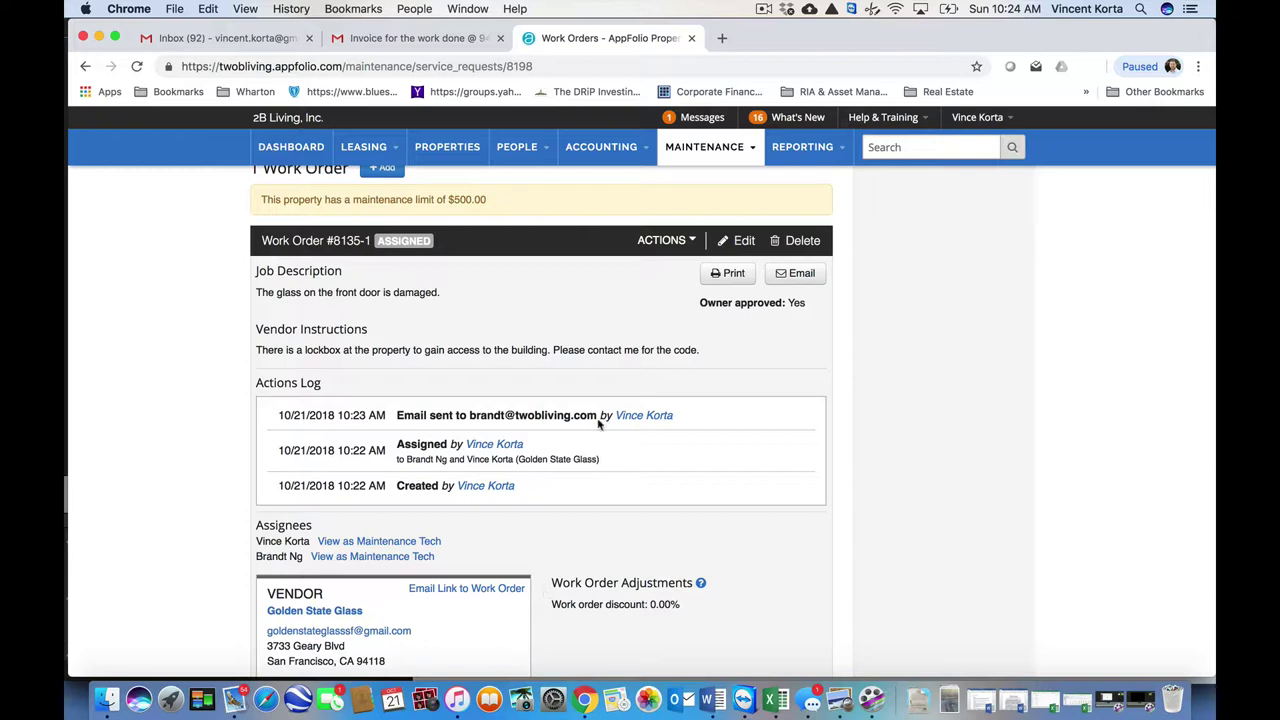
left_click(662, 244)
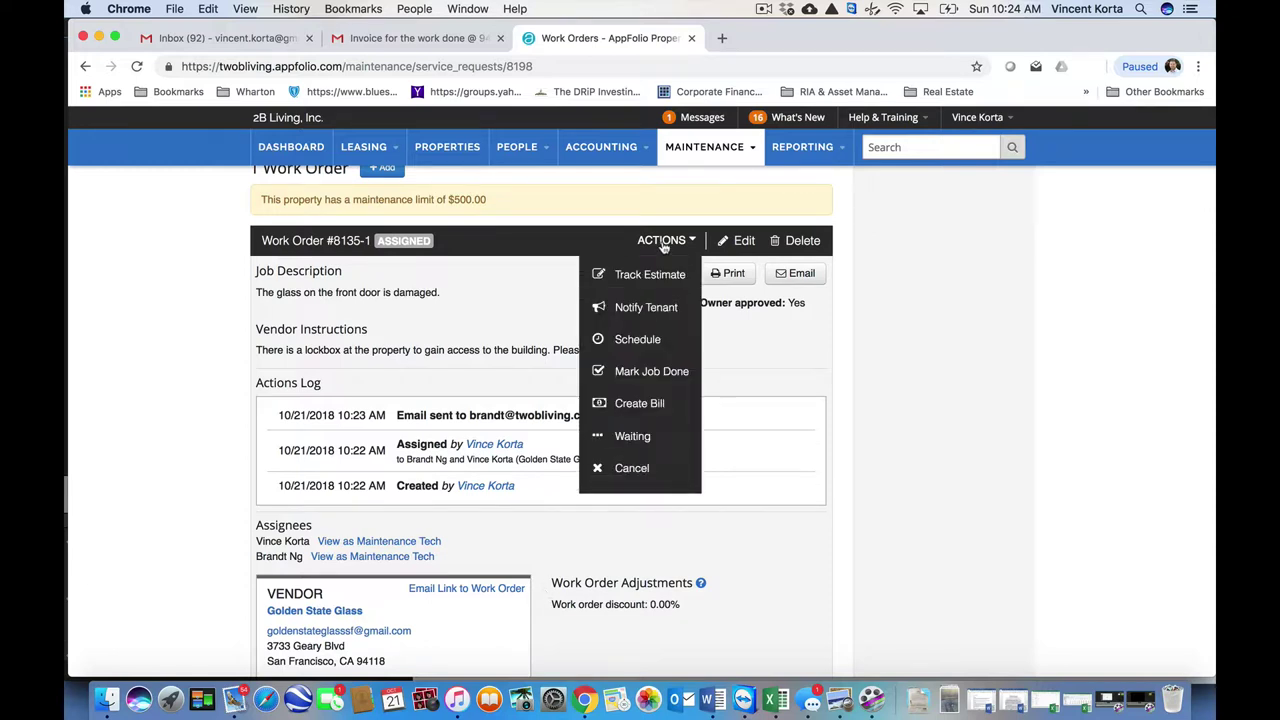
left_click(629, 437)
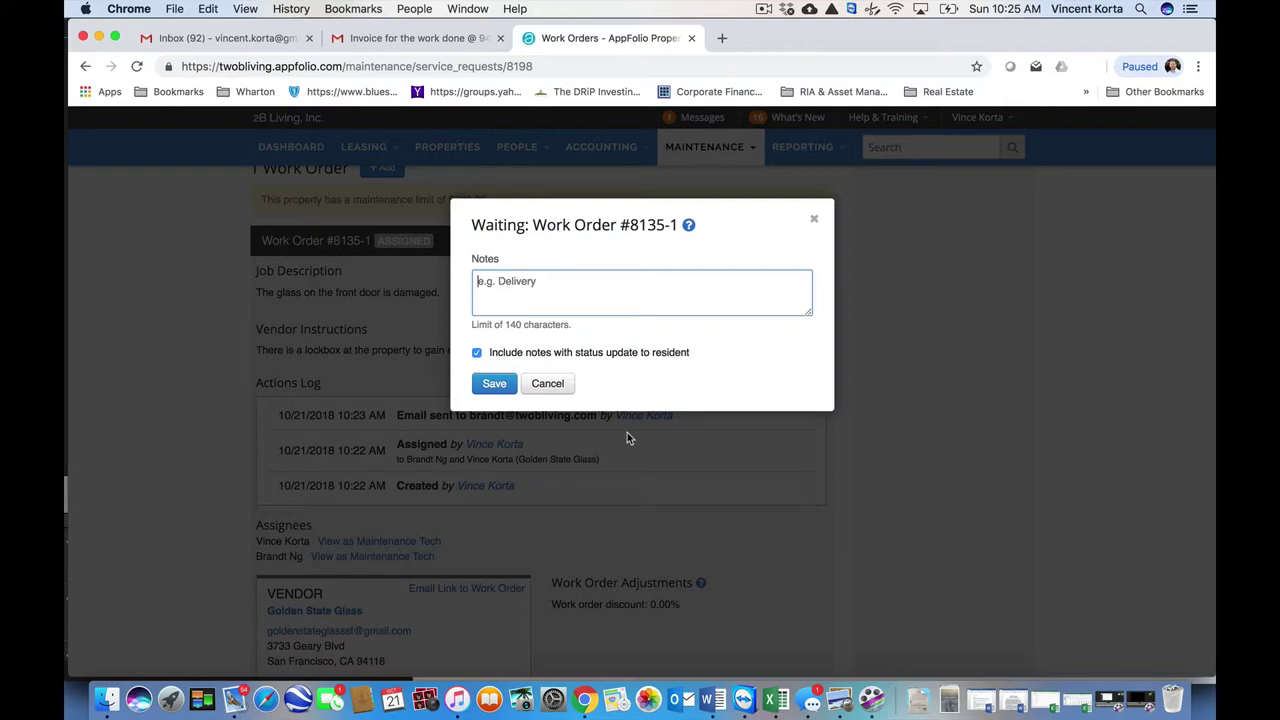
type("JO")
key("BackSpace")
type("ob complete")
key("BackSpace")
type(". Waiting on ")
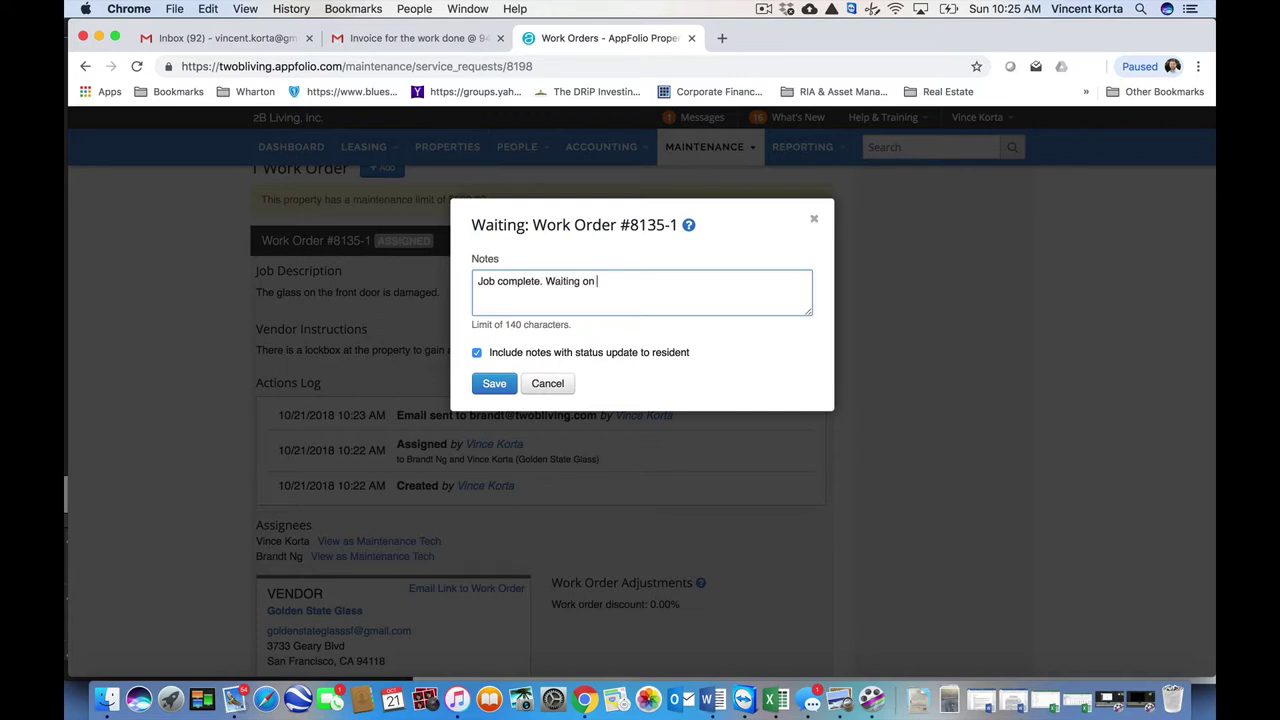
type("invoice.")
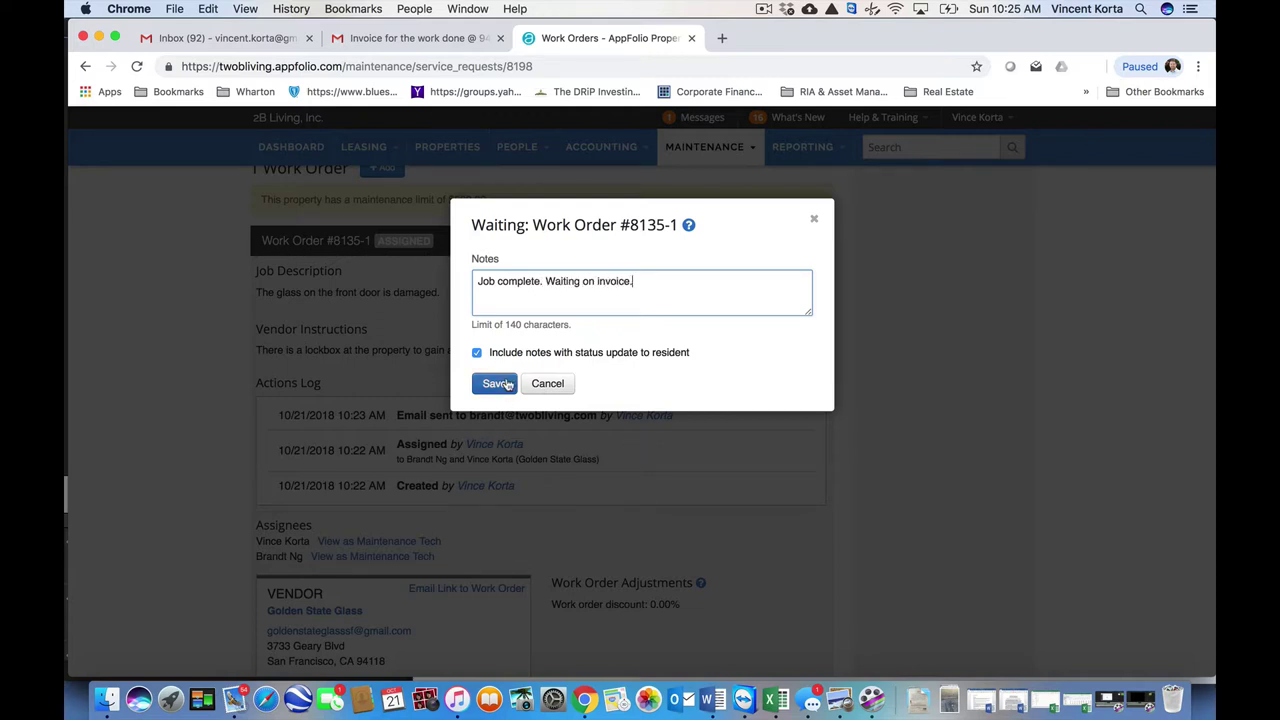
left_click(503, 383)
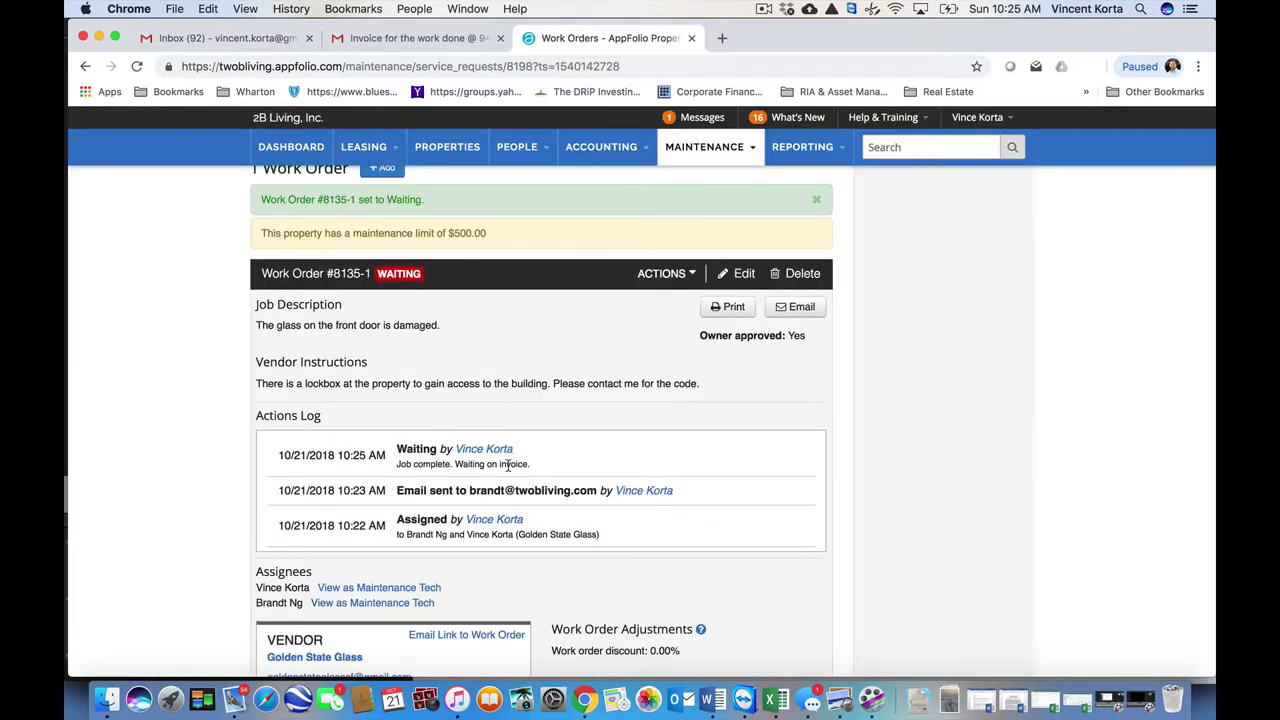
Step: Switch to Gmail, expand the invoice email thread and examine Golden State Glass's first message and its attachment invoice_2251.pdf
scroll(508, 466, "down", 1)
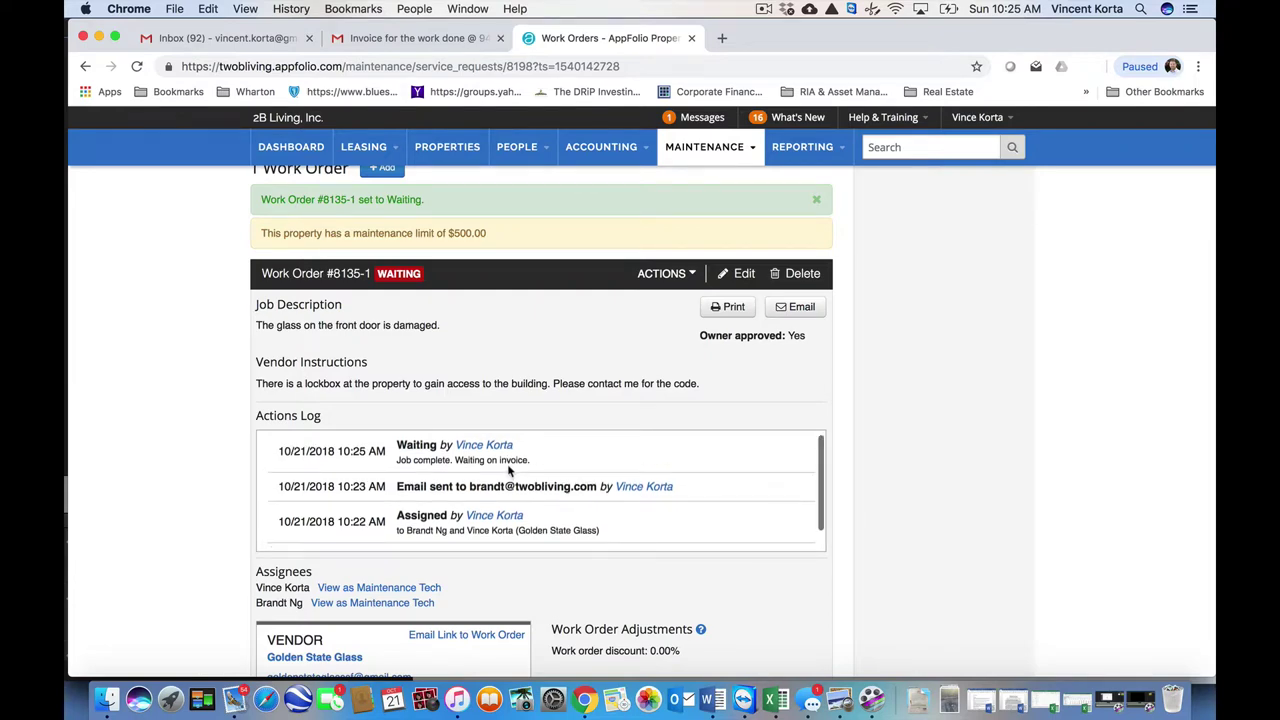
left_click(410, 42)
scroll(400, 459, "up", 2)
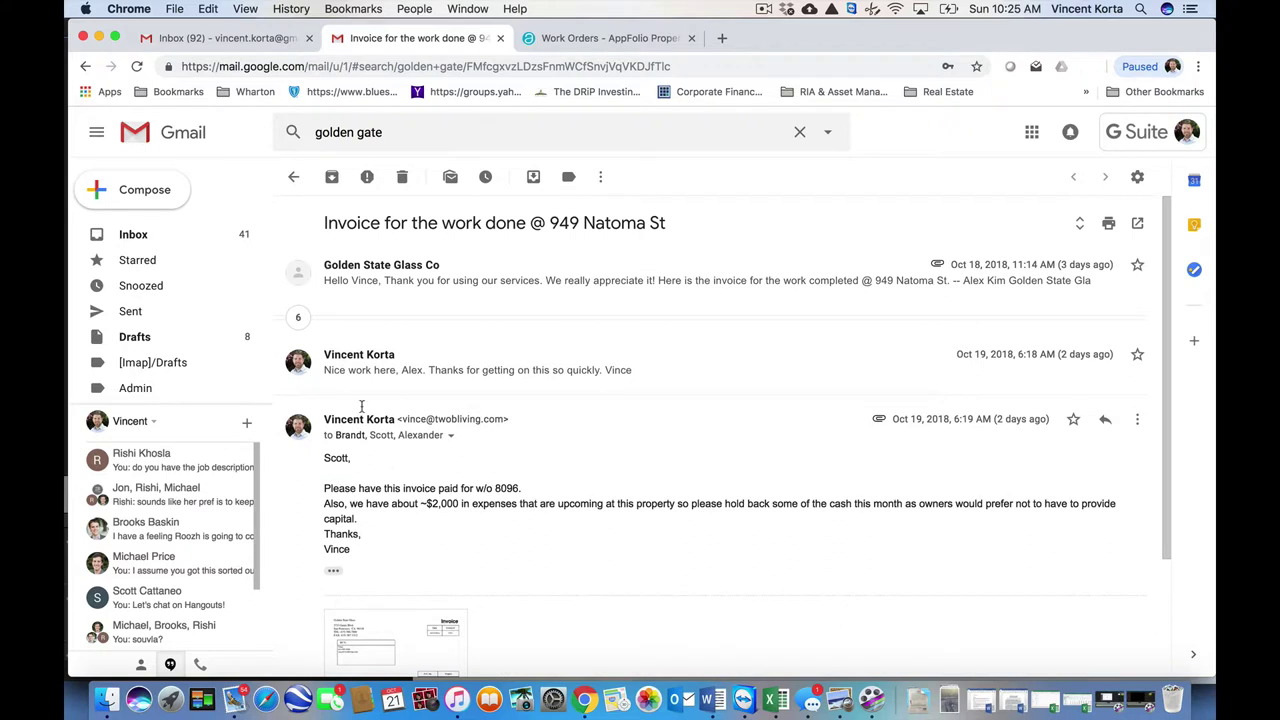
left_click(298, 310)
left_click(302, 273)
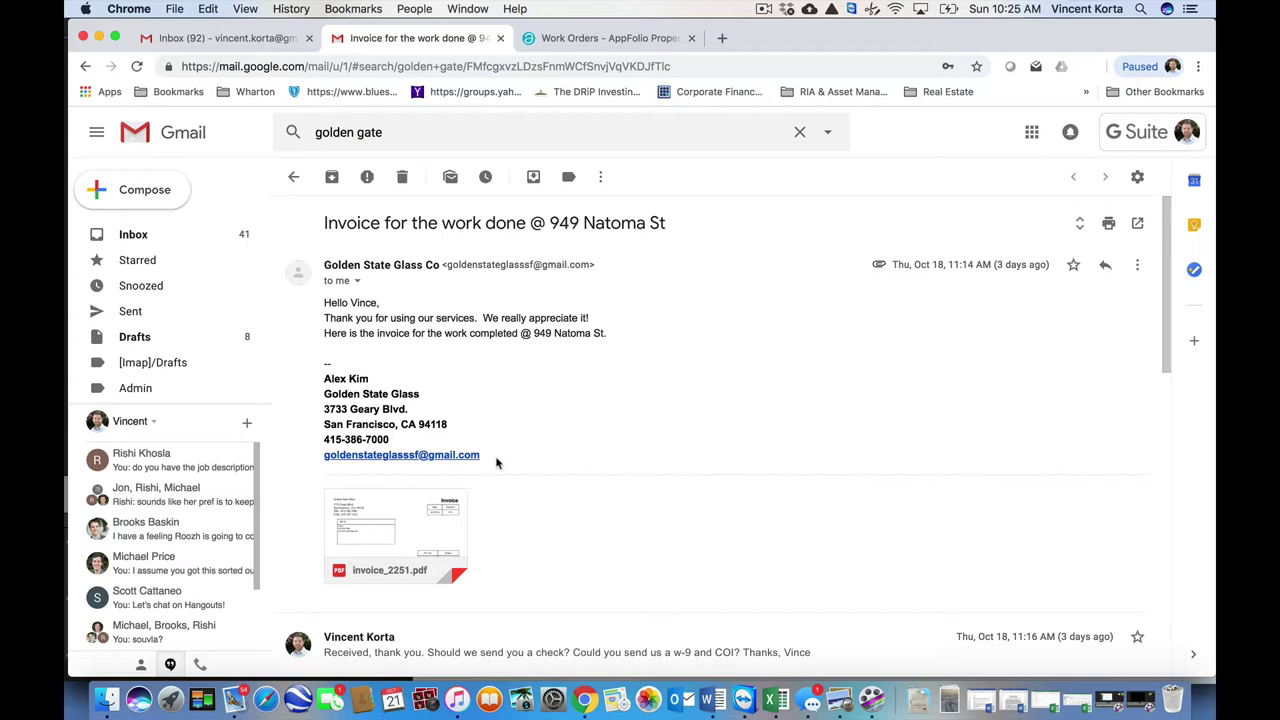
scroll(496, 462, "down", 1)
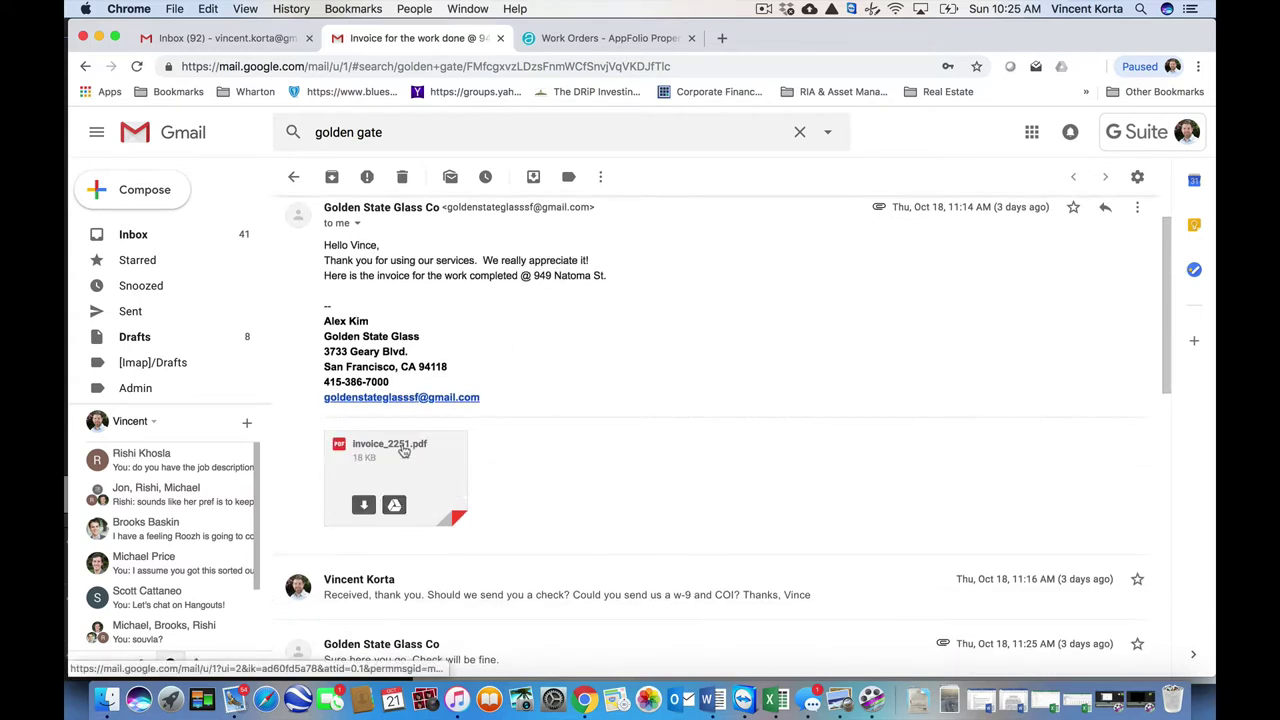
scroll(540, 454, "up", 1)
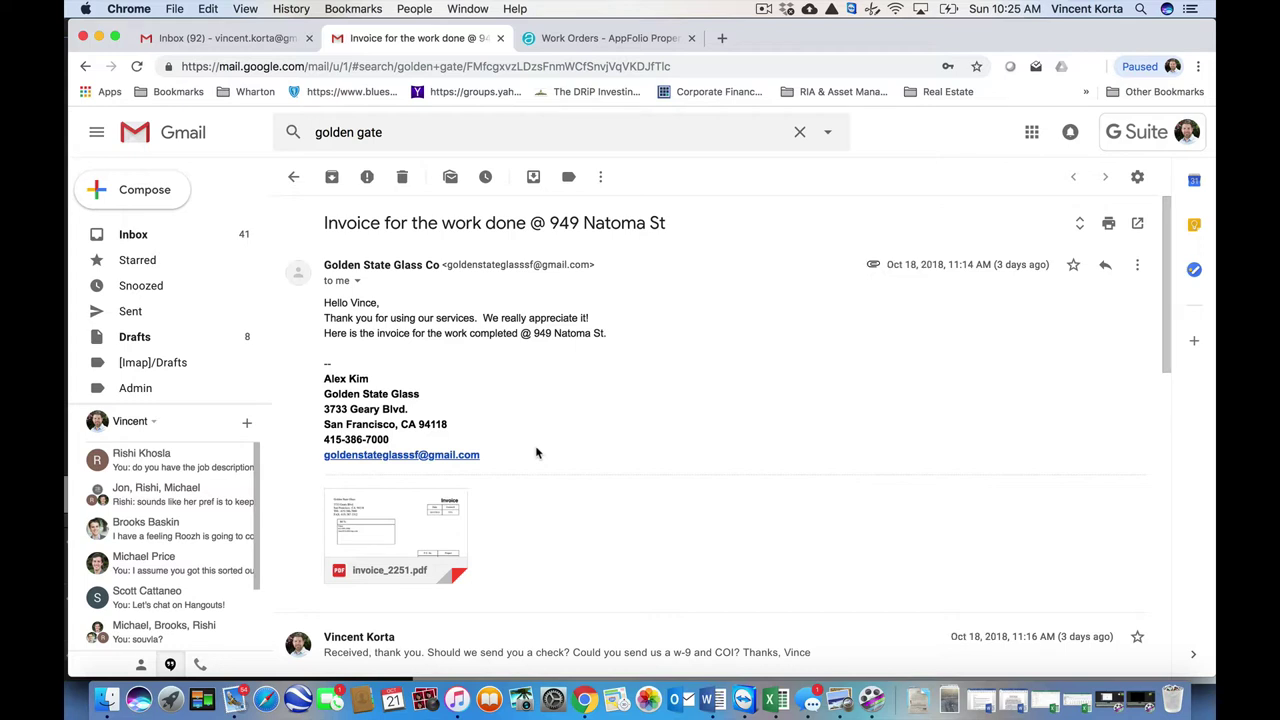
Step: Read the rest of the thread through the message requesting payment of the invoice, and return to the work order in AppFolio
scroll(535, 453, "down", 10)
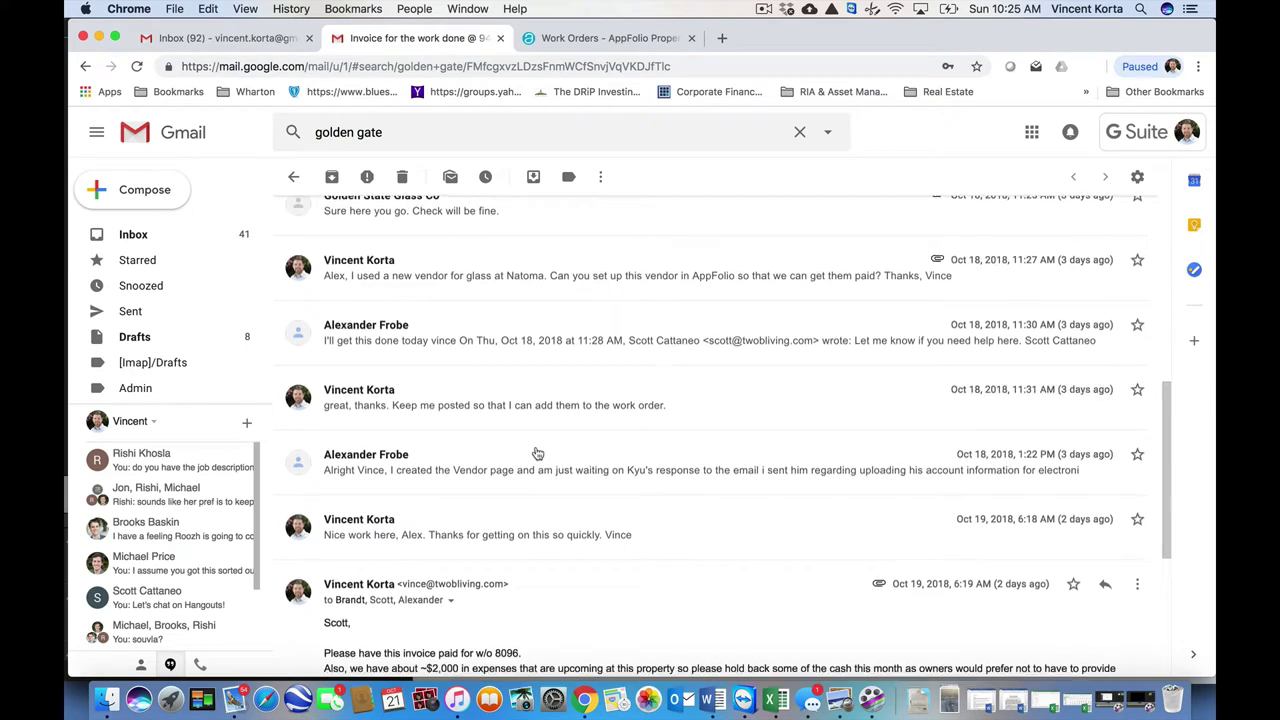
scroll(536, 453, "down", 5)
scroll(536, 453, "down", 2)
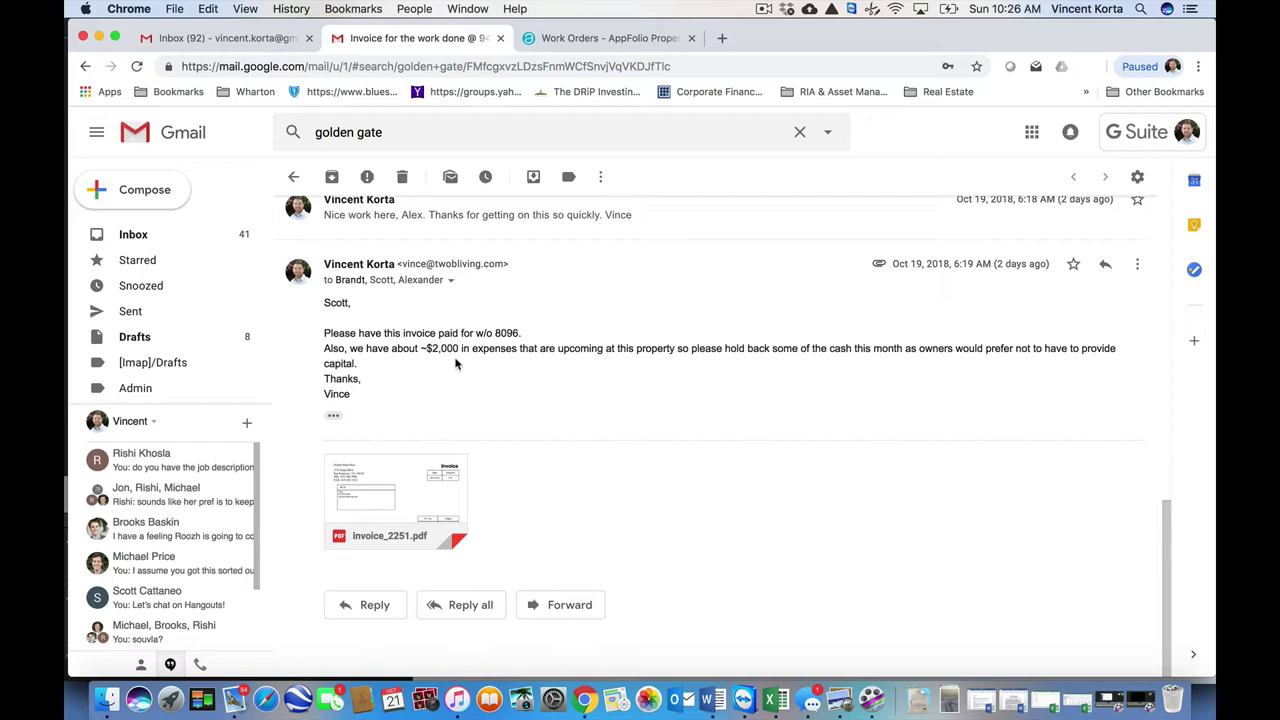
left_click(578, 39)
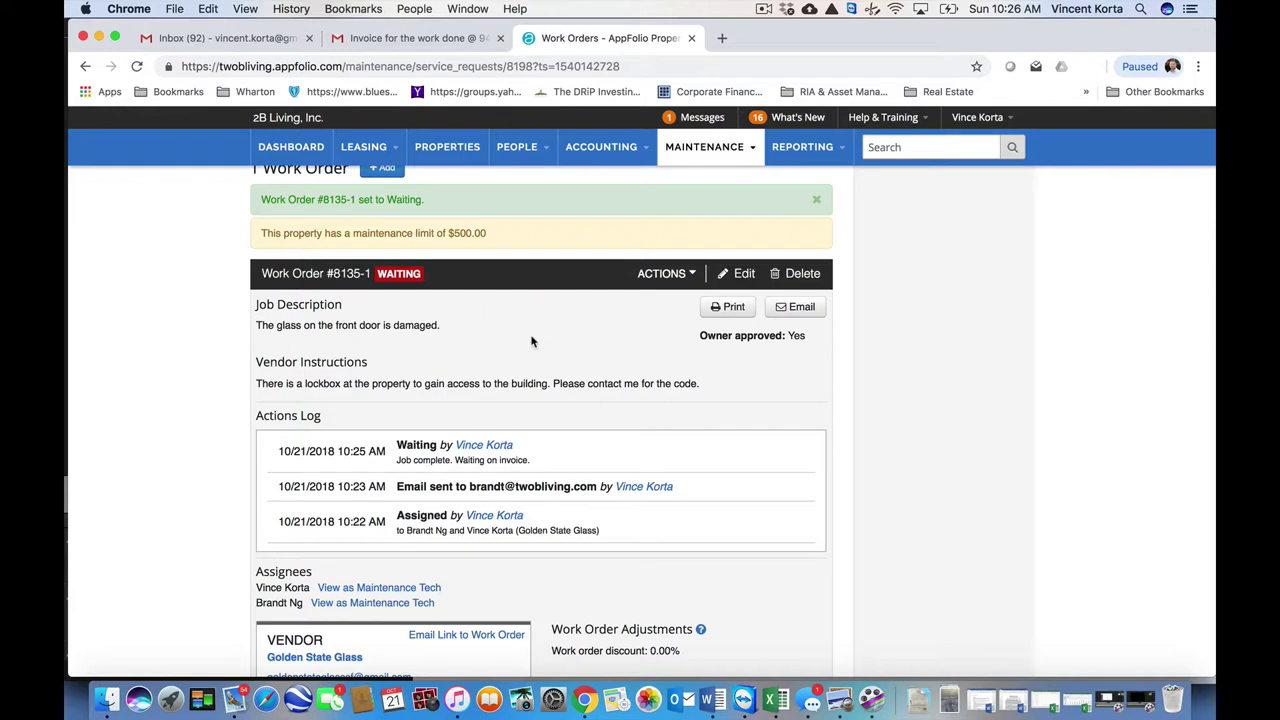
scroll(531, 342, "up", 2)
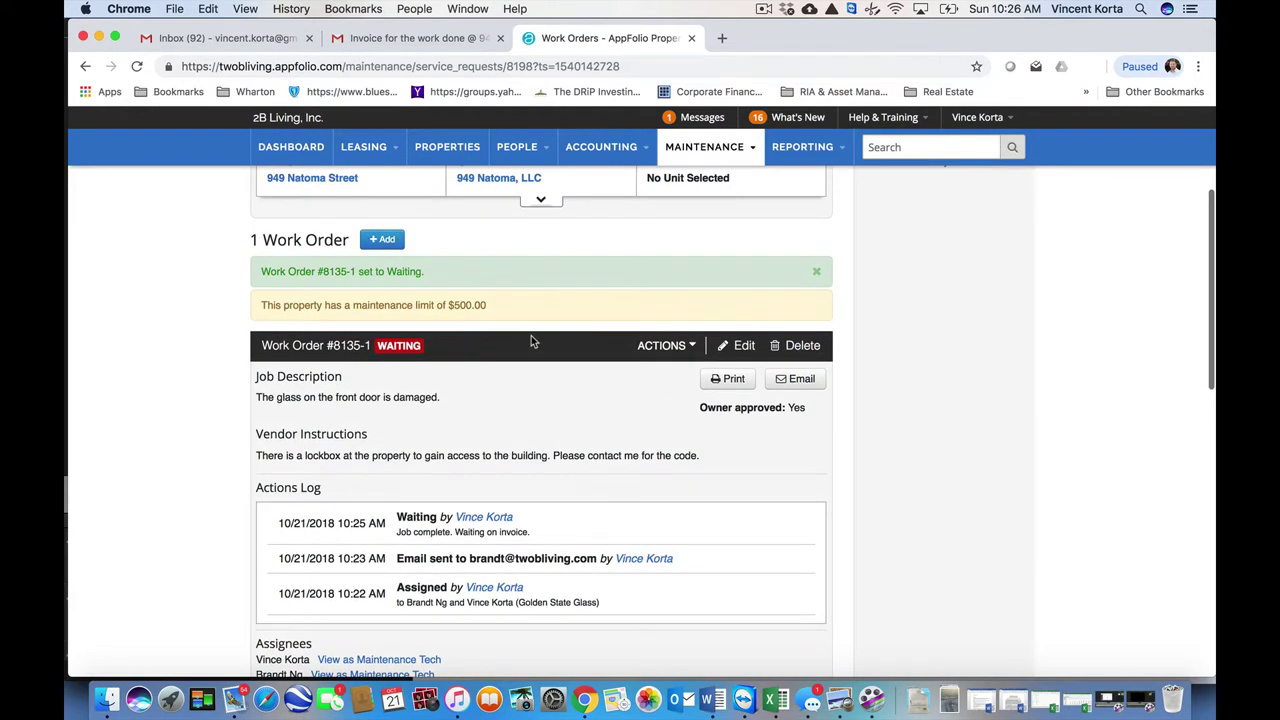